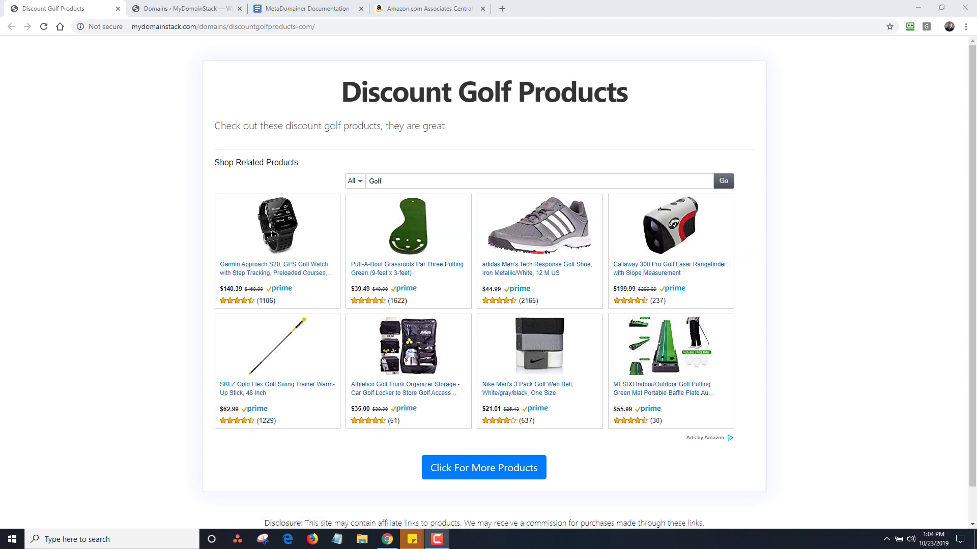
- Review the Discount Golf Products sample page and the Amazon results behind its more-products link
scroll(940, 342, down, 1)
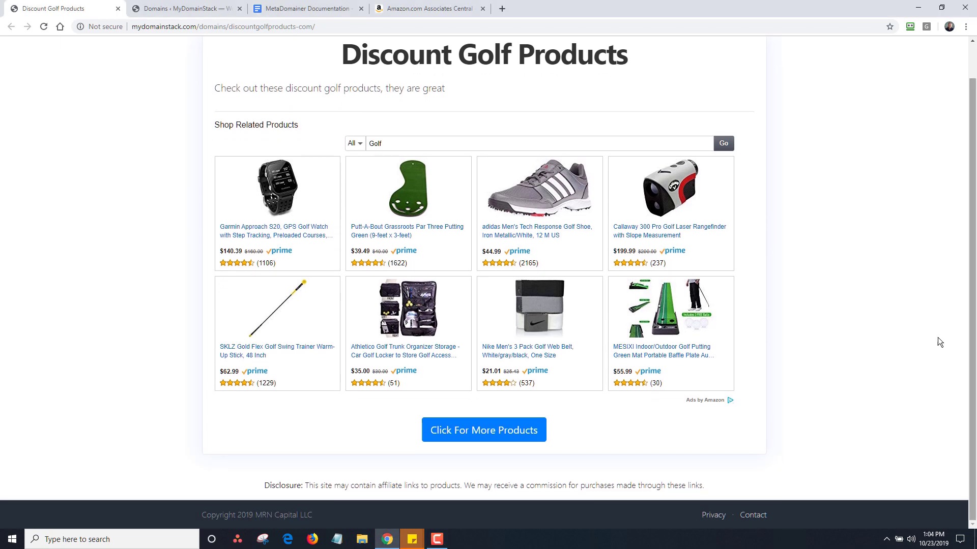
click(530, 439)
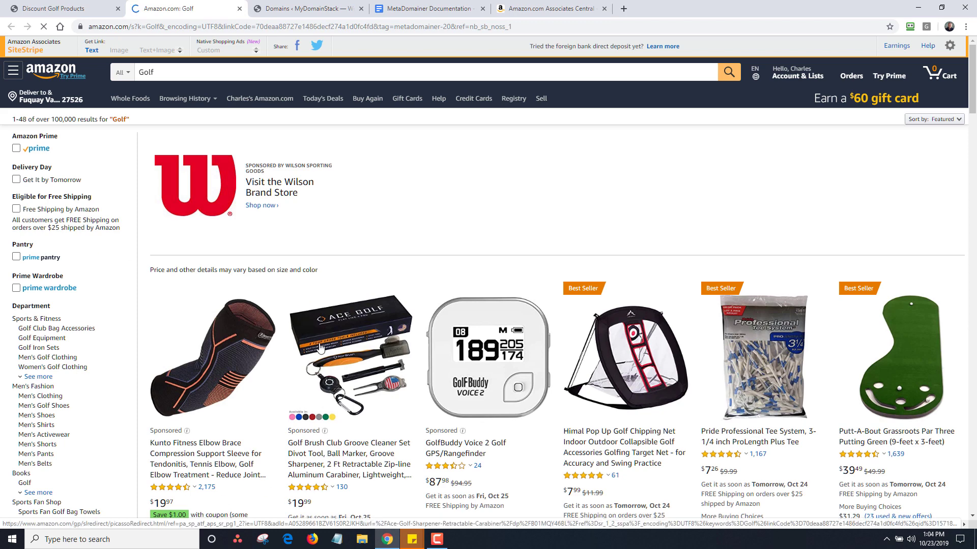
click(84, 15)
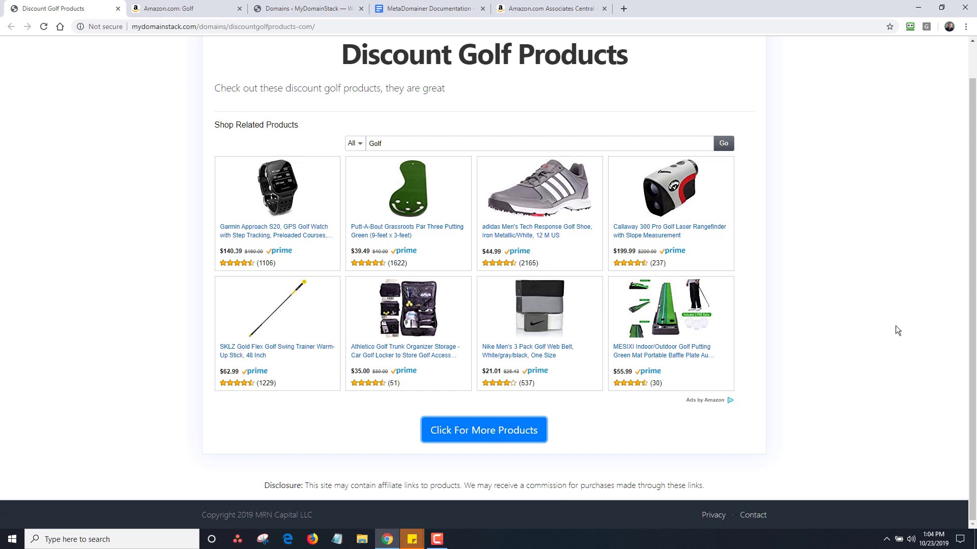
scroll(974, 247, up, 1)
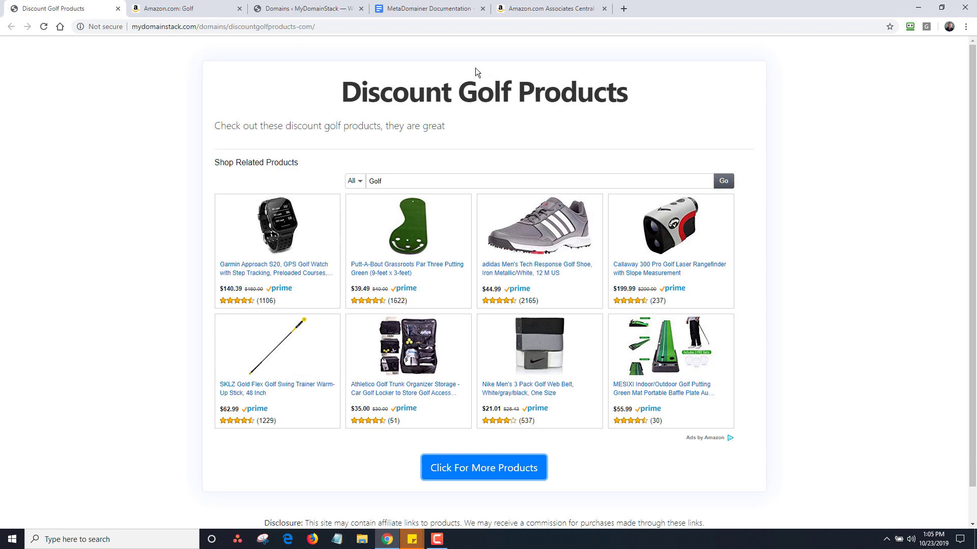
- Open Amazon's Native Shopping Ads search ad creator through the link in the MetaDomainer documentation's Amazon Ads Template section
click(429, 14)
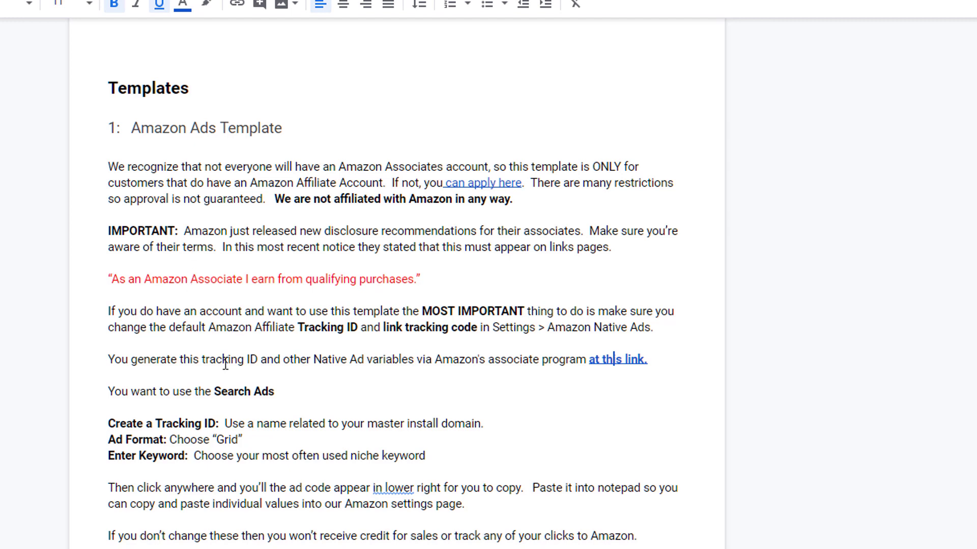
click(611, 361)
click(559, 383)
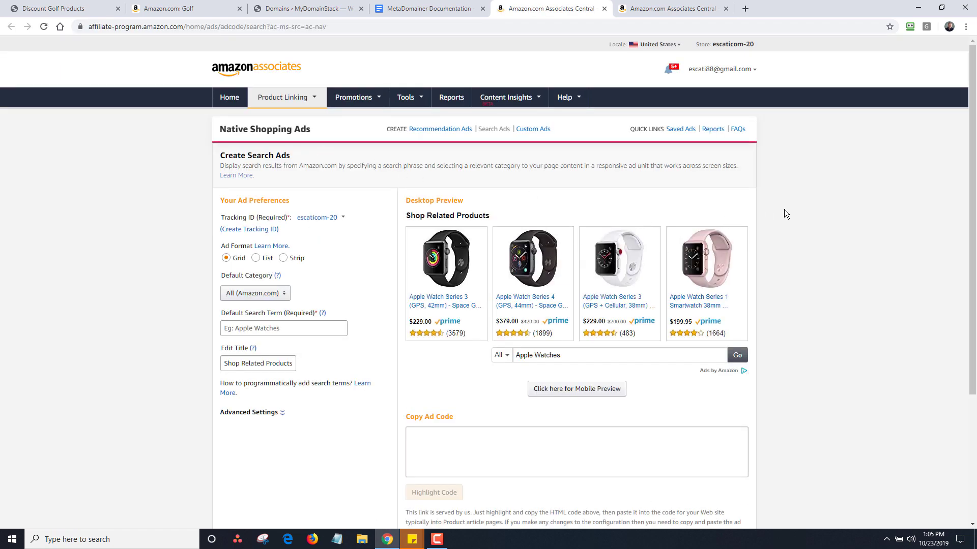
- Set the search ad's tracking ID to metadomainer-20
click(344, 219)
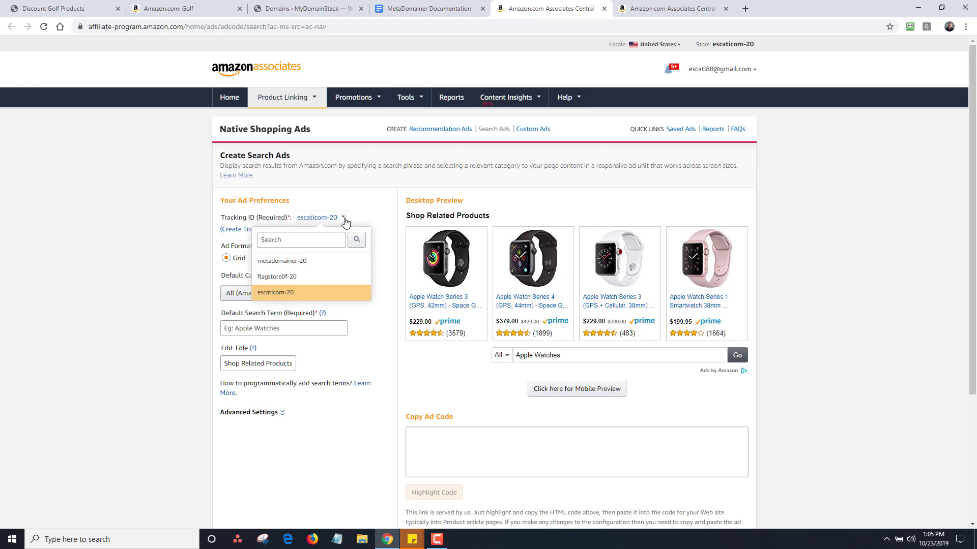
click(307, 260)
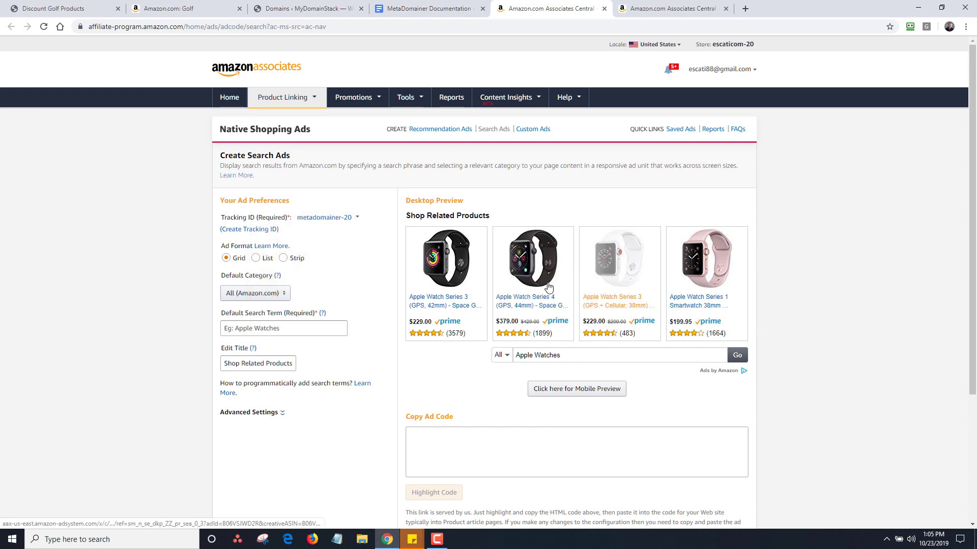
click(300, 223)
click(159, 233)
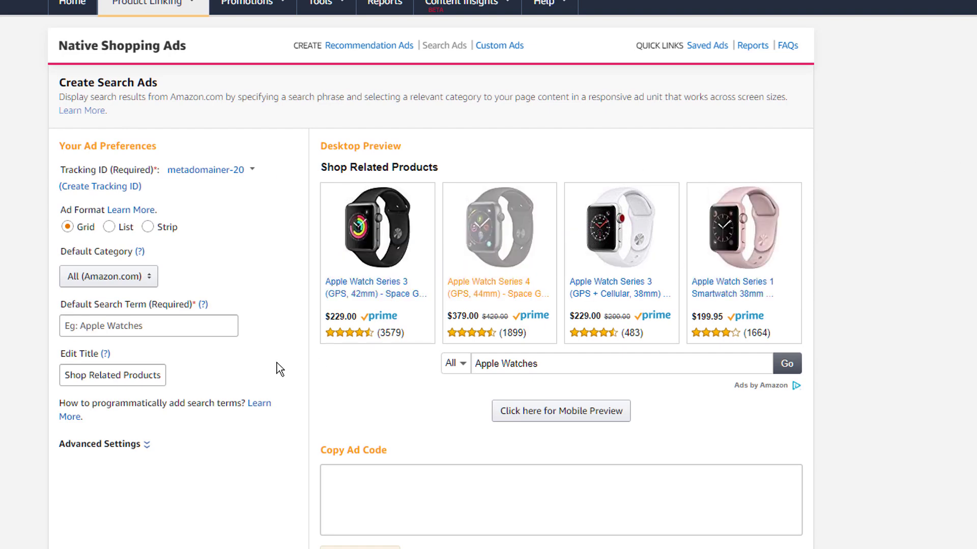
- Set the ad's default search term to "gardening" to generate the ad code, and expand the advanced settings
click(101, 331)
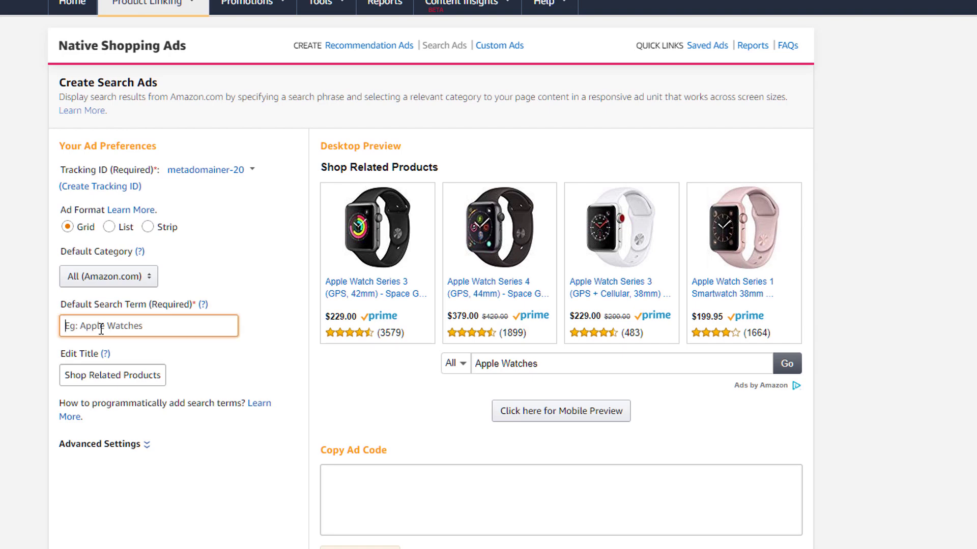
text(gardening)
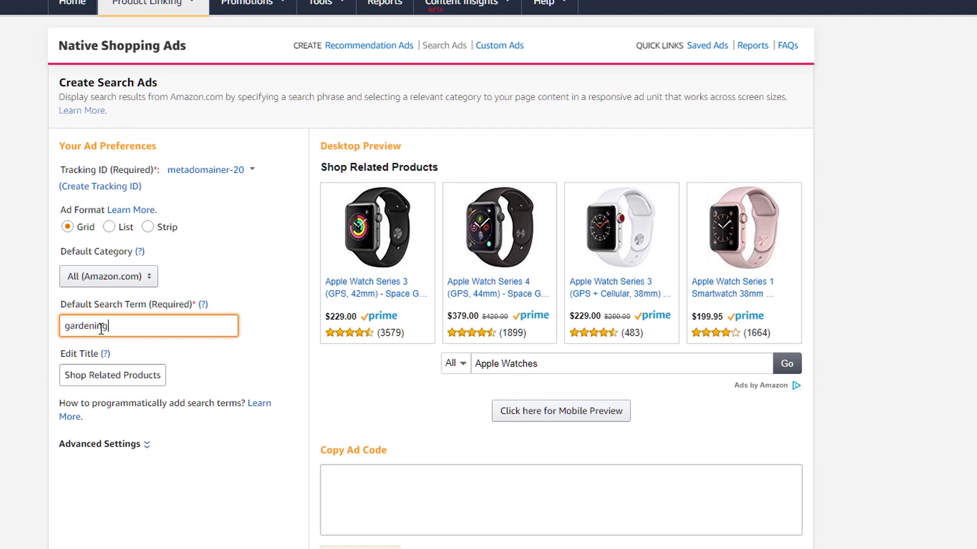
click(321, 380)
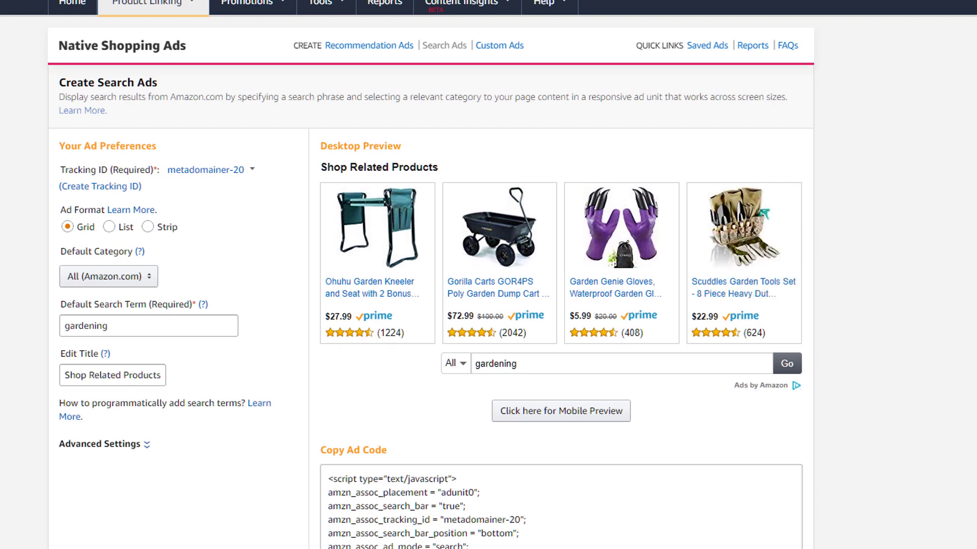
scroll(700, 342, down, 4)
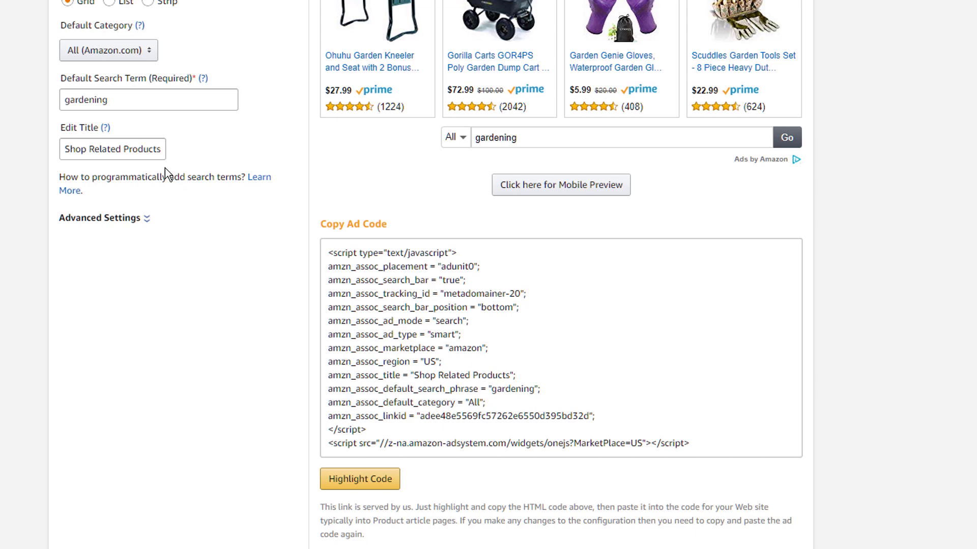
click(147, 218)
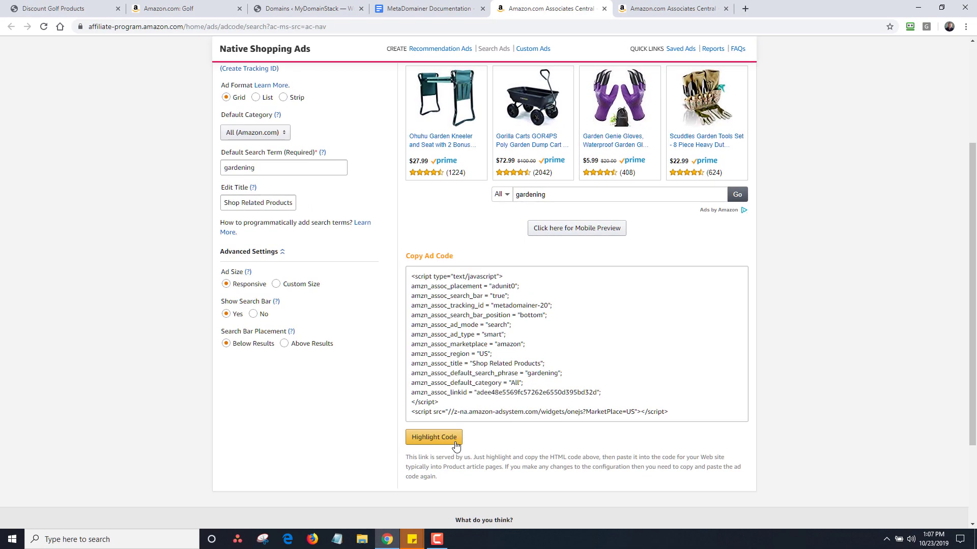
- Copy the complete generated ad code and paste it into an empty Notepad document
click(434, 438)
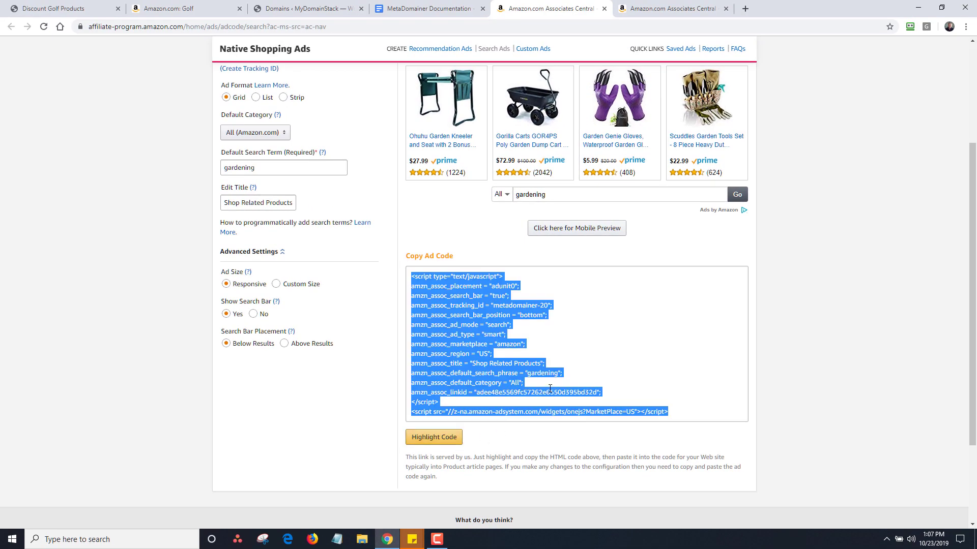
right_click(530, 376)
click(550, 384)
click(337, 540)
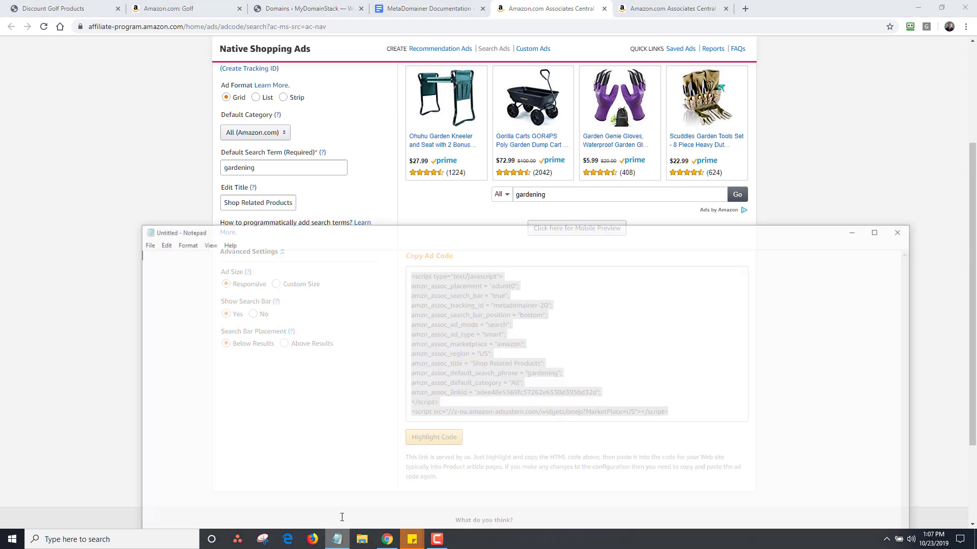
right_click(371, 318)
click(379, 363)
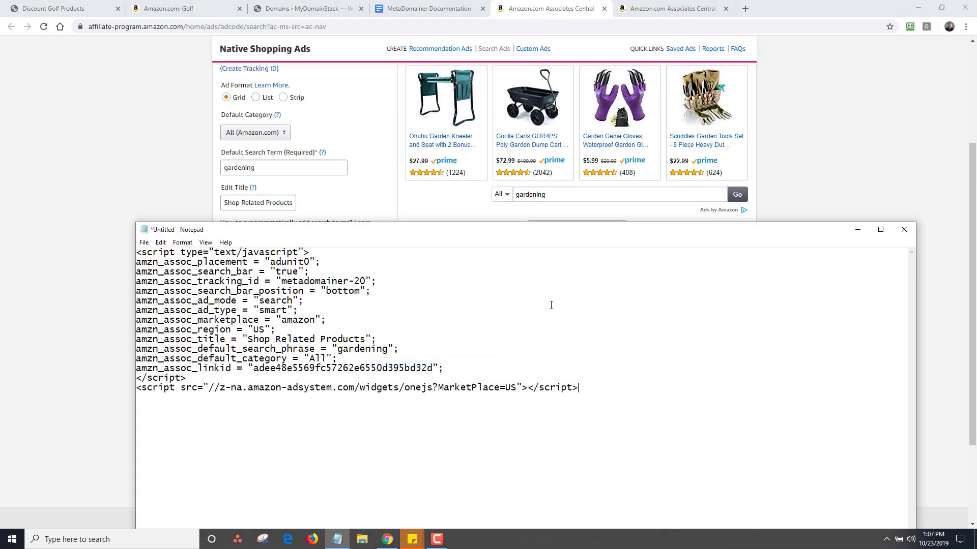
- In the MyDomainStack WordPress admin, add a new domain titled GardeningSupplyDepot.com and choose the Amazon Ad Page template
click(127, 172)
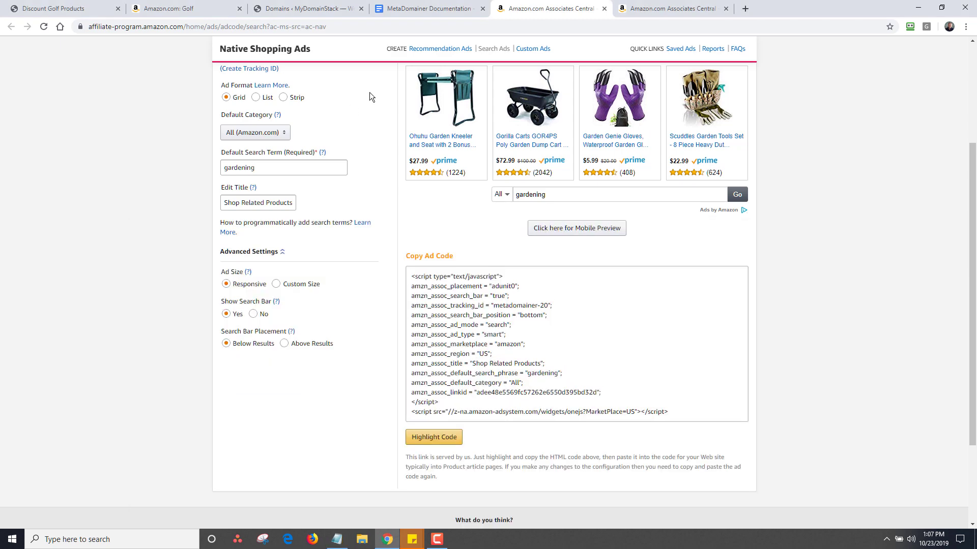
click(303, 11)
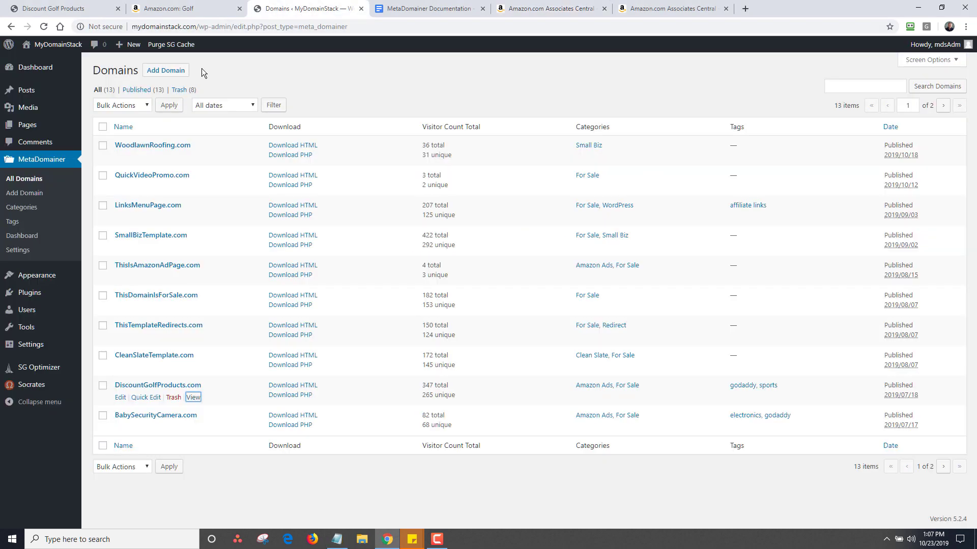
click(166, 71)
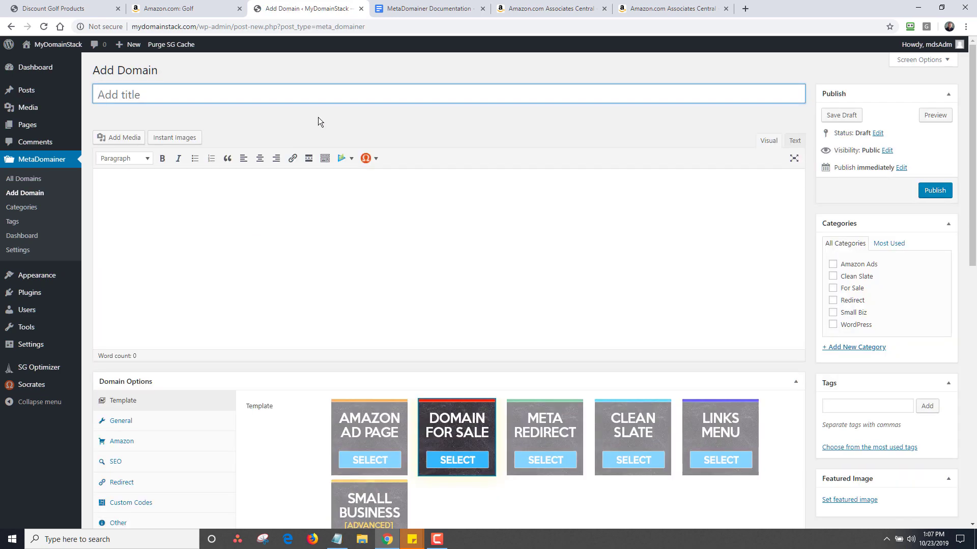
text(Gaden)
key(BackSpace)
key(BackSpace)
key(BackSpace)
text(rdne)
key(BackSpace)
key(BackSpace)
text(eing)
key(BackSpace)
key(BackSpace)
key(BackSpace)
text(nin)
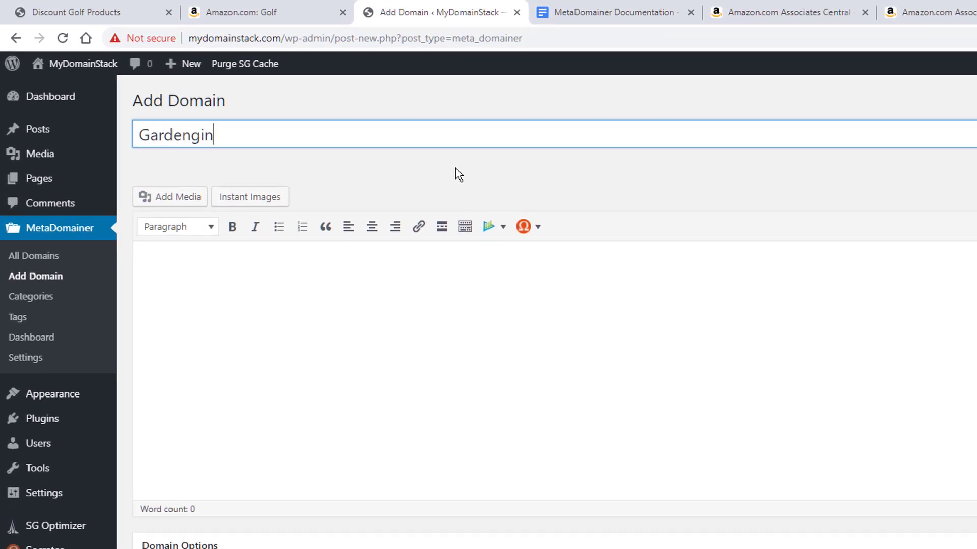
key(BackSpace)
key(BackSpace)
text(ingSupplyDepot.com)
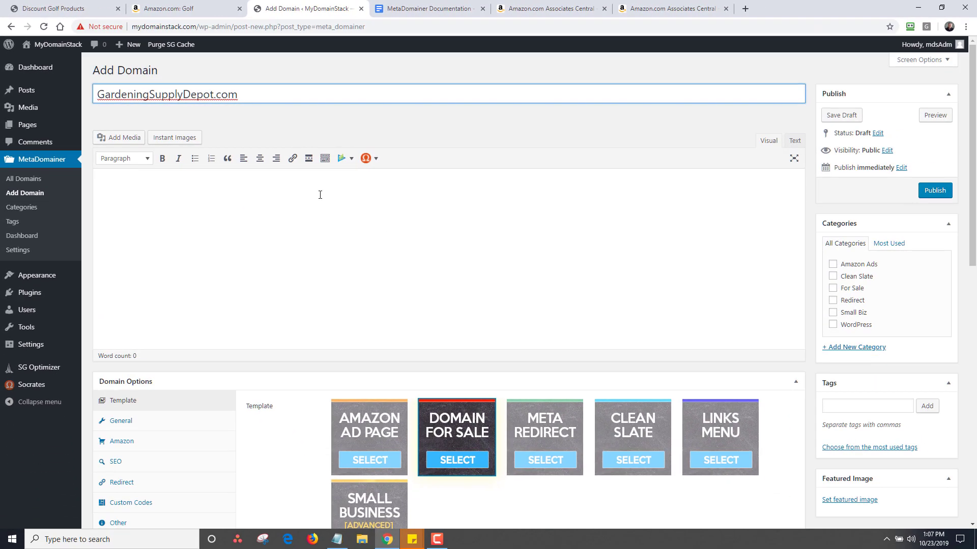
click(377, 424)
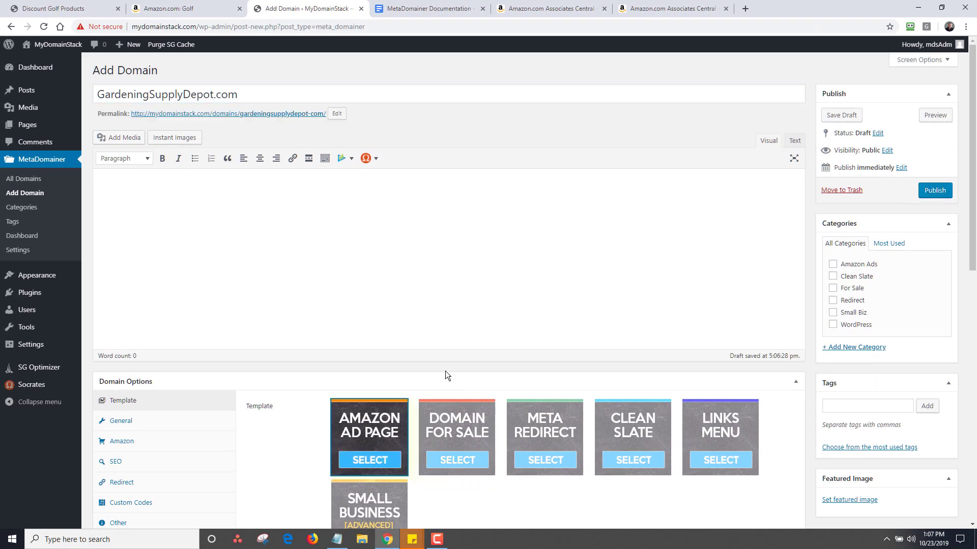
- Copy the amzn_assoc_linkid value from the ad code in Notepad into the domain's Link ID option
drag(973, 198, 973, 354)
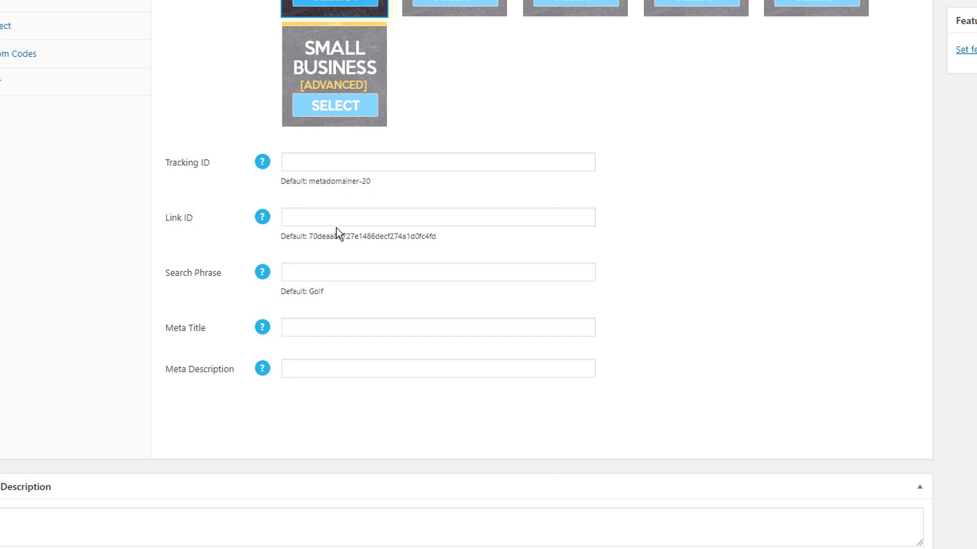
key(alt+Tab)
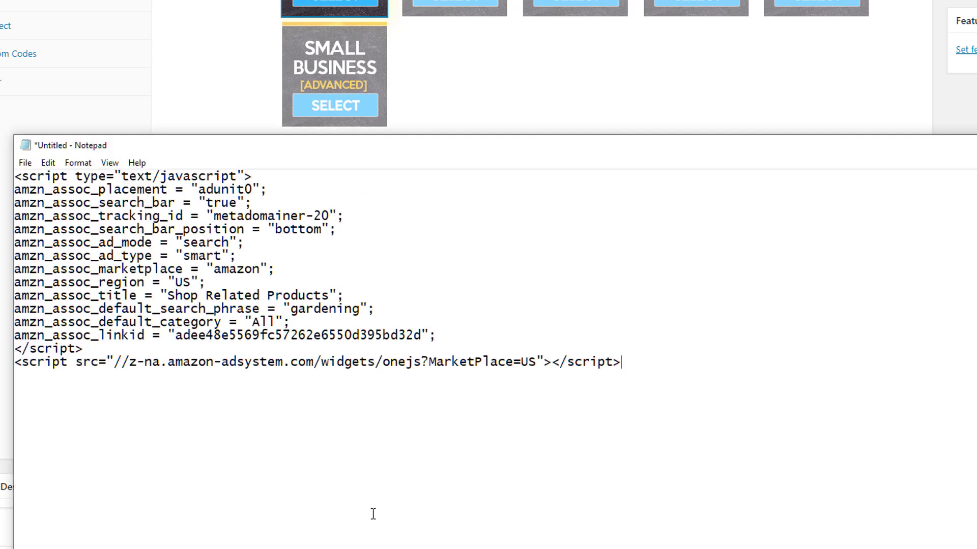
drag(407, 148, 798, 32)
drag(567, 221, 815, 220)
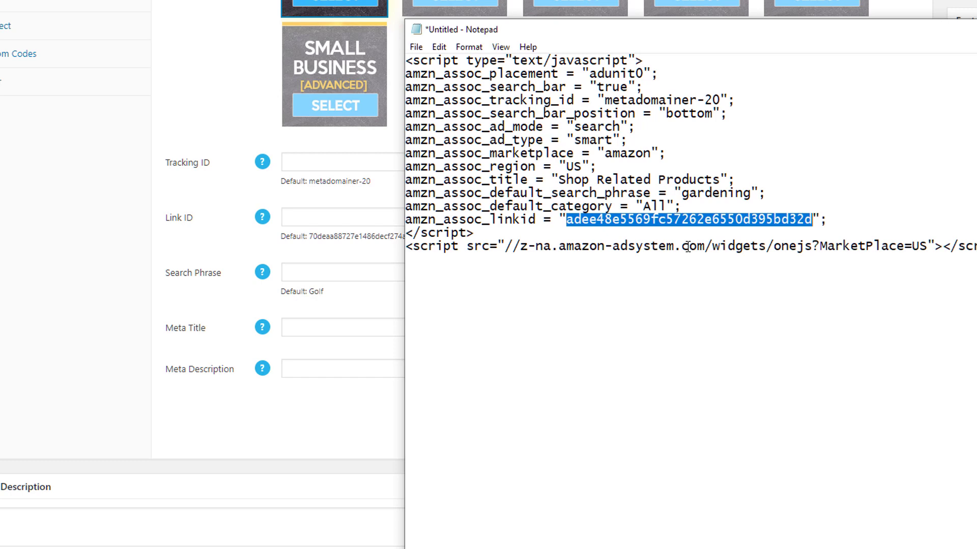
click(330, 217)
key(ctrl+v)
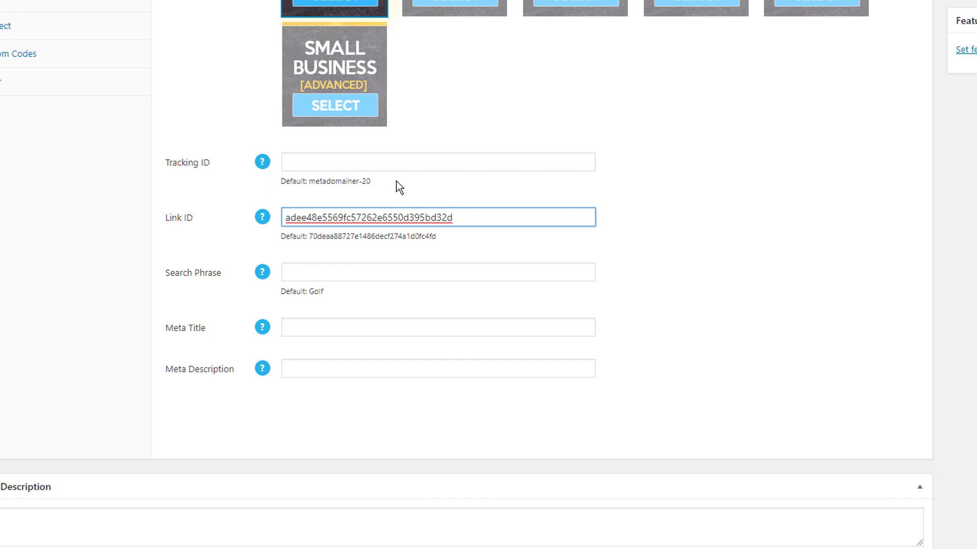
- Set the domain's search phrase to "Gardening" and its meta title to "Gardening Supplies"
click(333, 275)
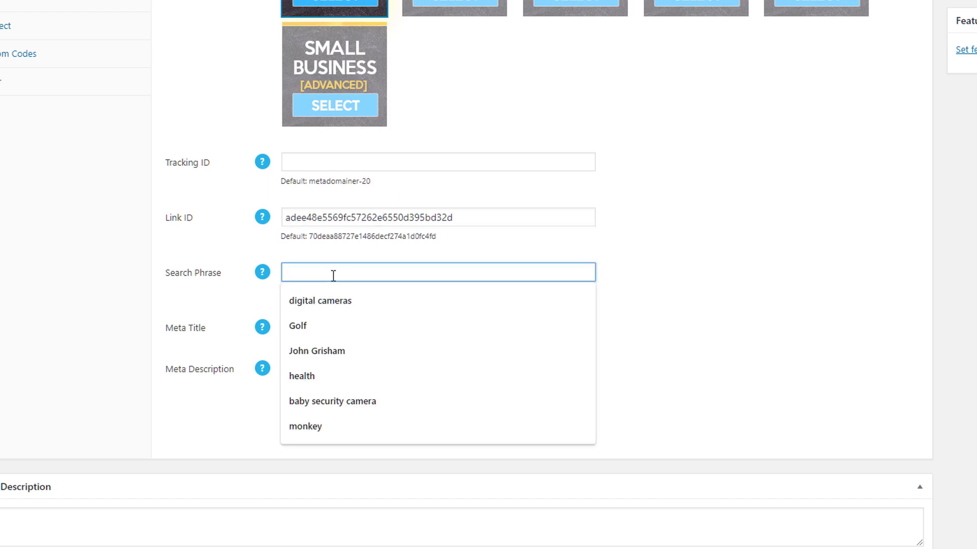
text(Gardening)
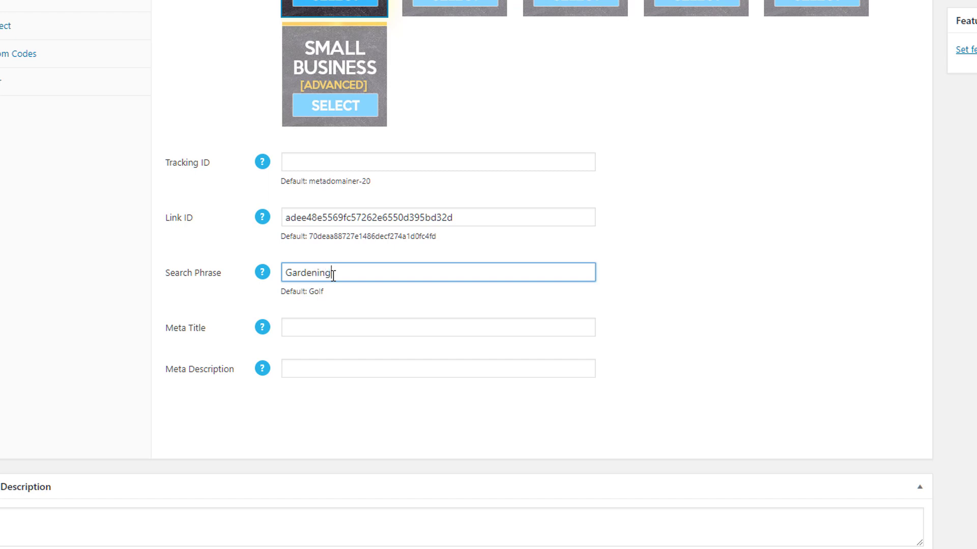
click(336, 327)
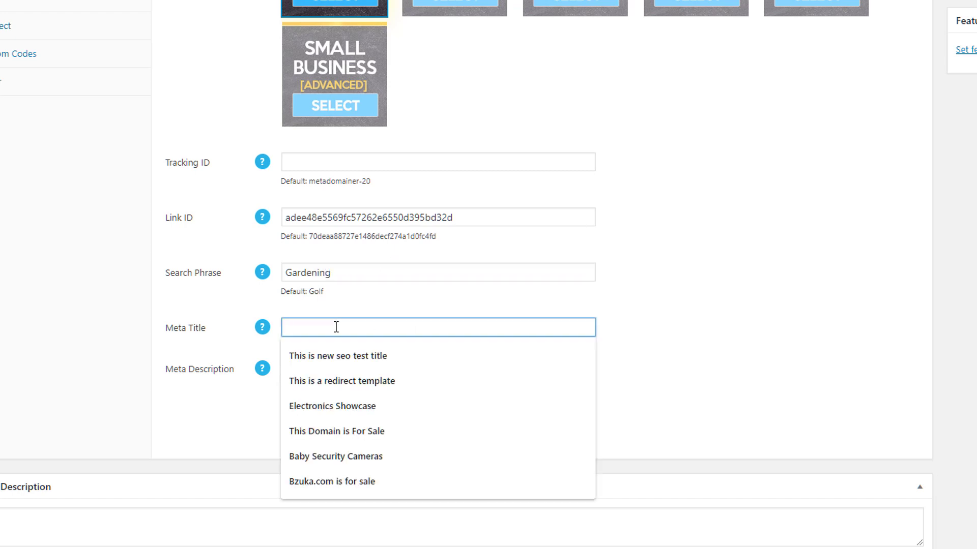
text(Garde)
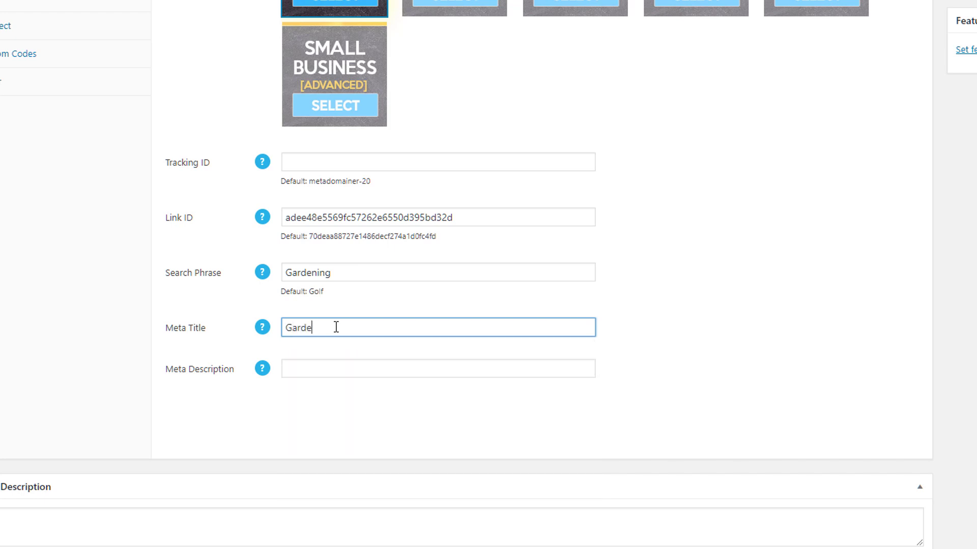
text(ngin)
key(BackSpace)
key(BackSpace)
text(ing Sujppli)
key(Tab)
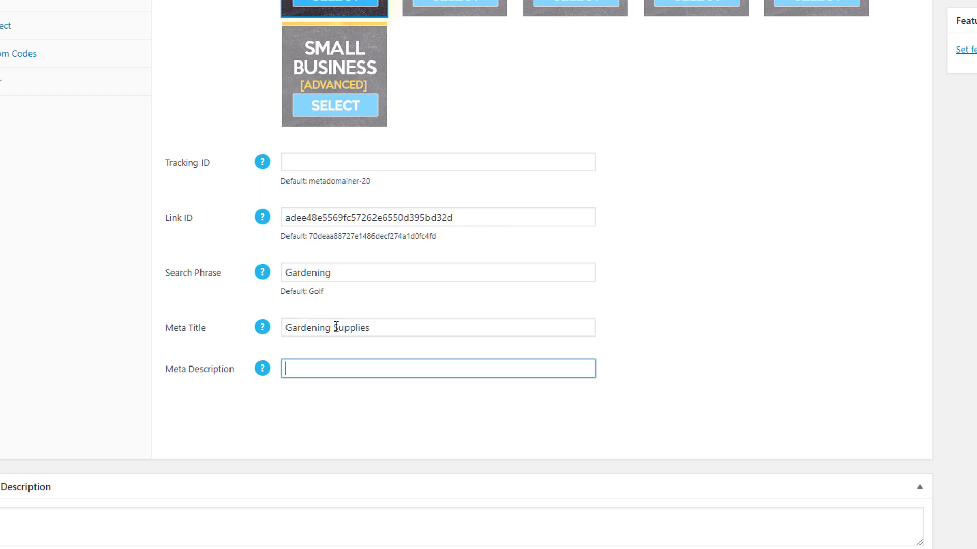
- Enter "This is a gardening supply site" as the meta description and publish the domain
text(This is agr)
key(BackSpace)
key(BackSpace)
text(gra)
key(BackSpace)
key(BackSpace)
key(BackSpace)
text(ardening su)
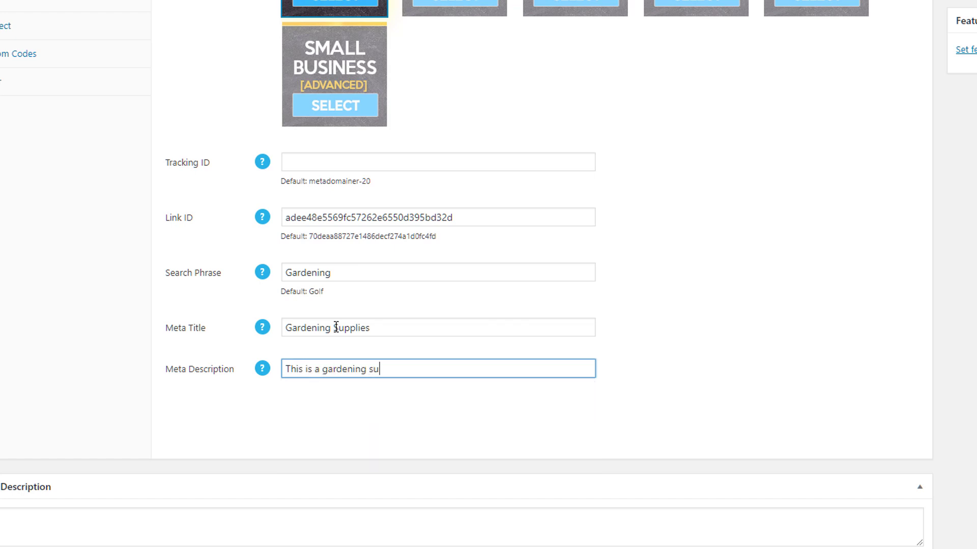
text(pply site)
scroll(489, 275, up, 9)
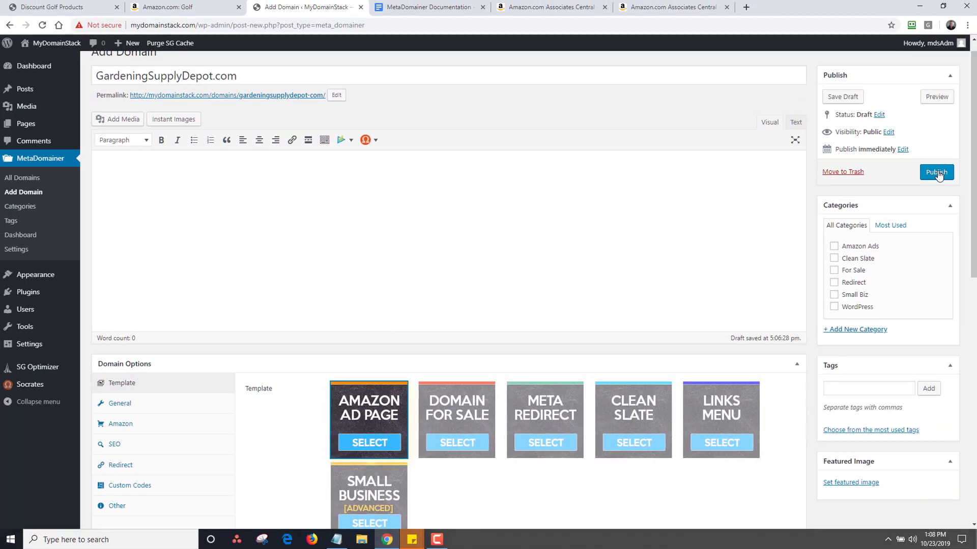
click(935, 173)
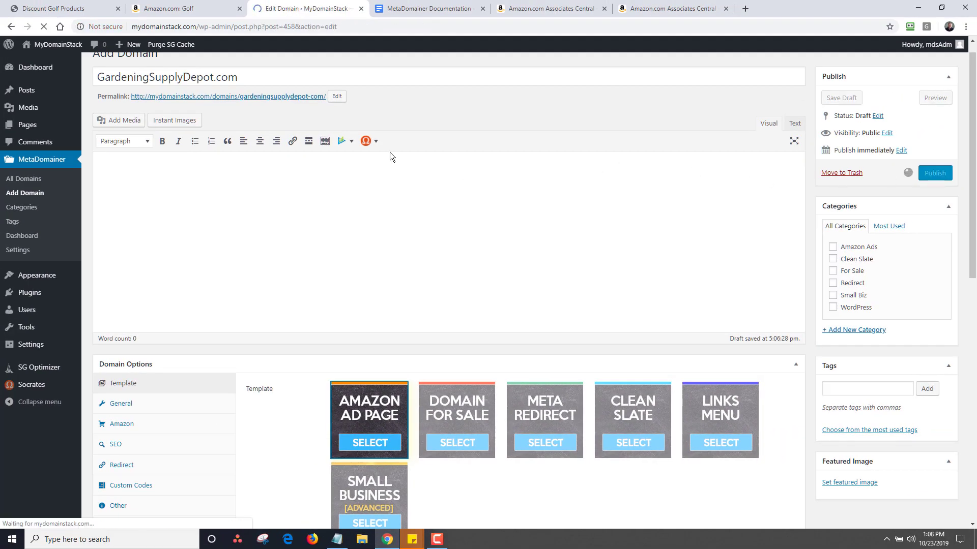
- Open the domain's permalink in a new browser tab and examine the published gardening ad page
right_click(261, 167)
click(304, 174)
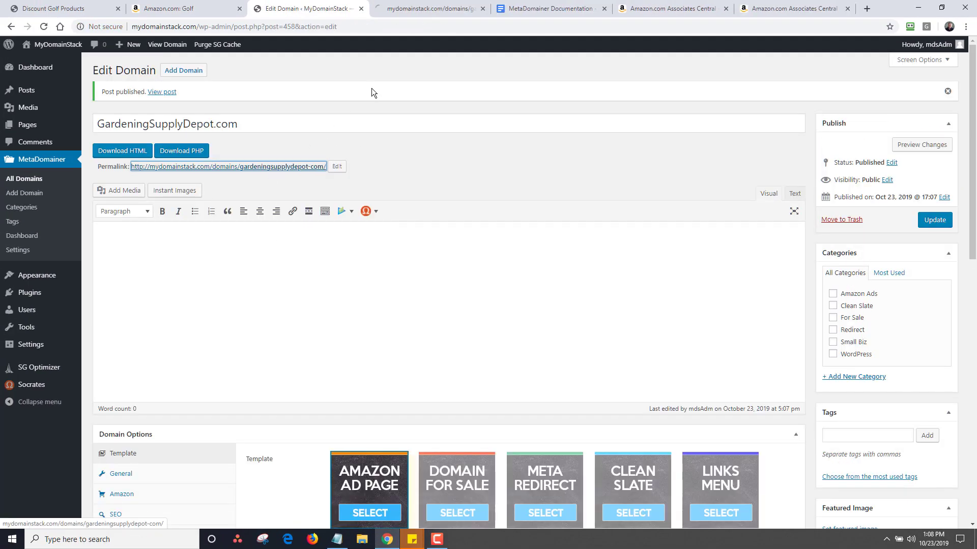
click(405, 10)
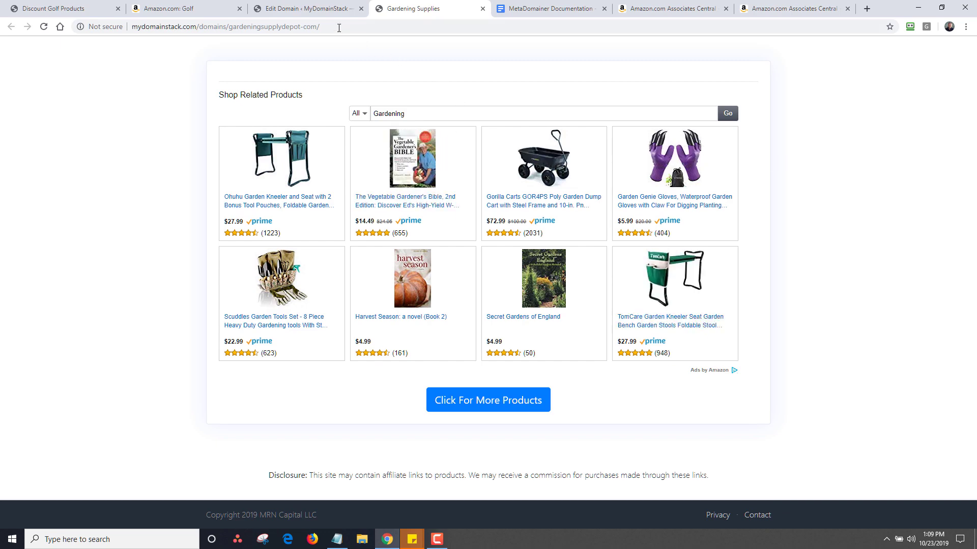
- Enter "Gardening Supply Depot" as the first line of the GardeningSupplyDepot.com domain's content
click(311, 8)
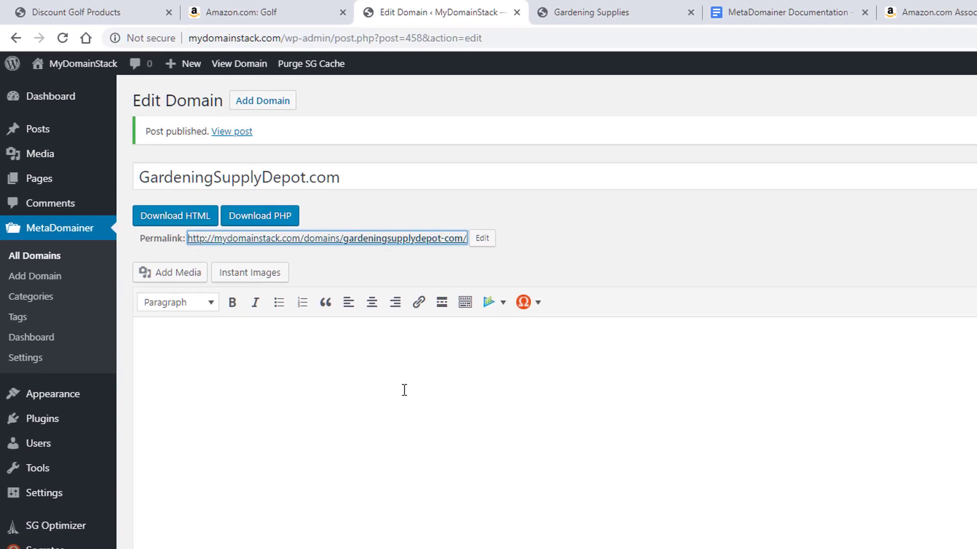
click(404, 390)
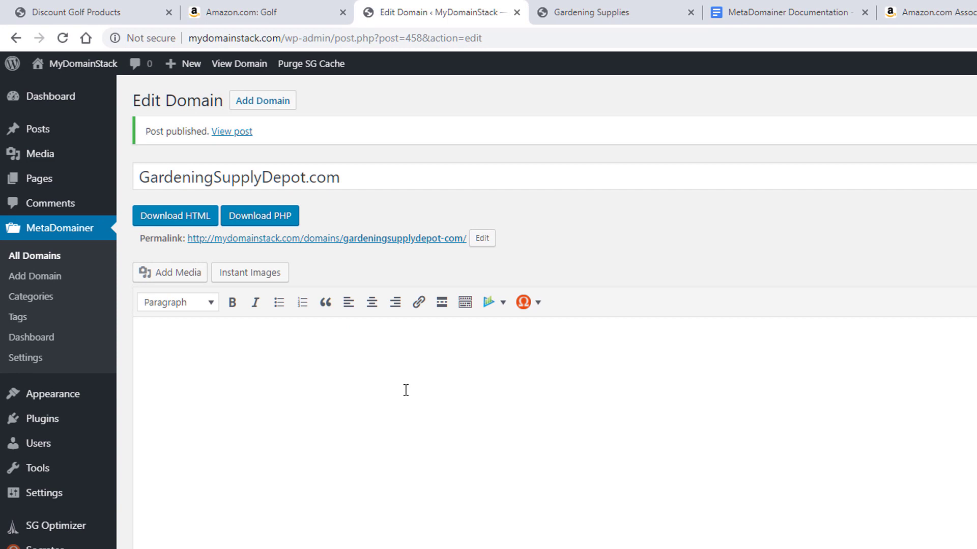
text(Gardengining Suppl)
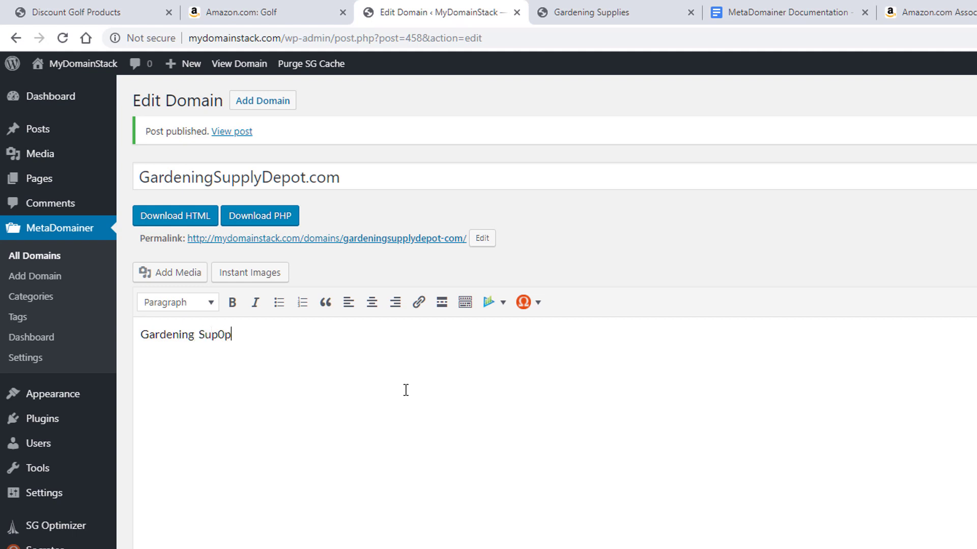
key(BackSpace)
text(ly Depot)
- Format the "Gardening Supply Depot" line as a centred Heading 1 and update the domain, checking it on the reloaded live page
drag(269, 336, 183, 338)
click(178, 303)
click(184, 351)
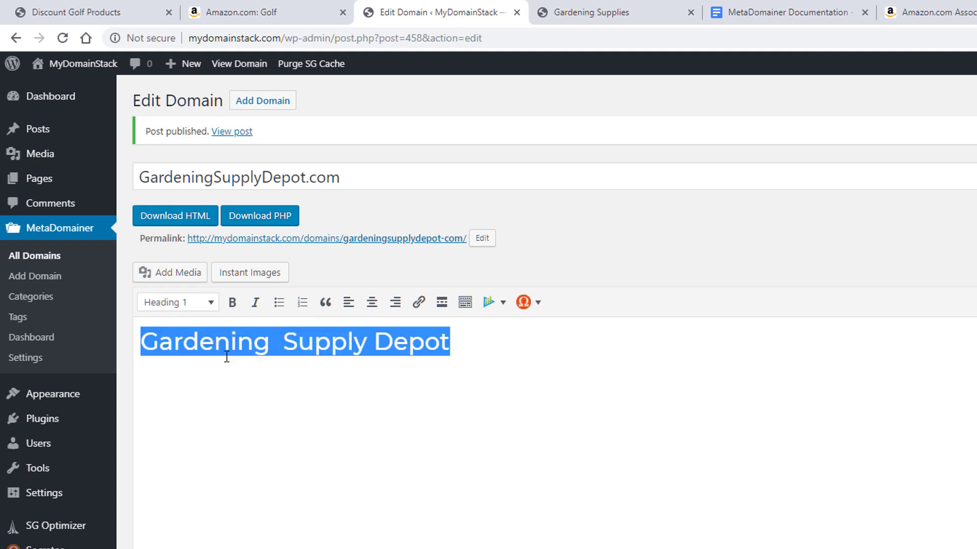
click(372, 303)
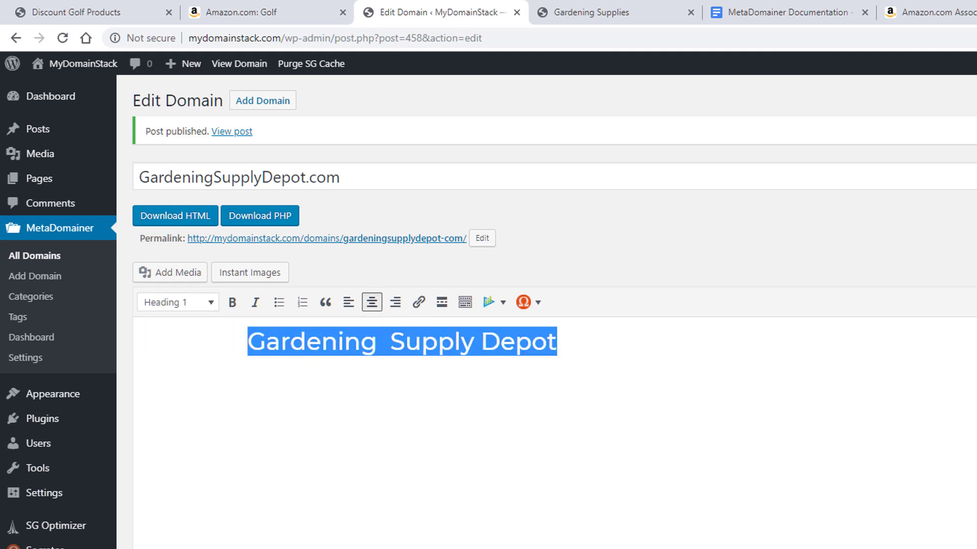
click(860, 203)
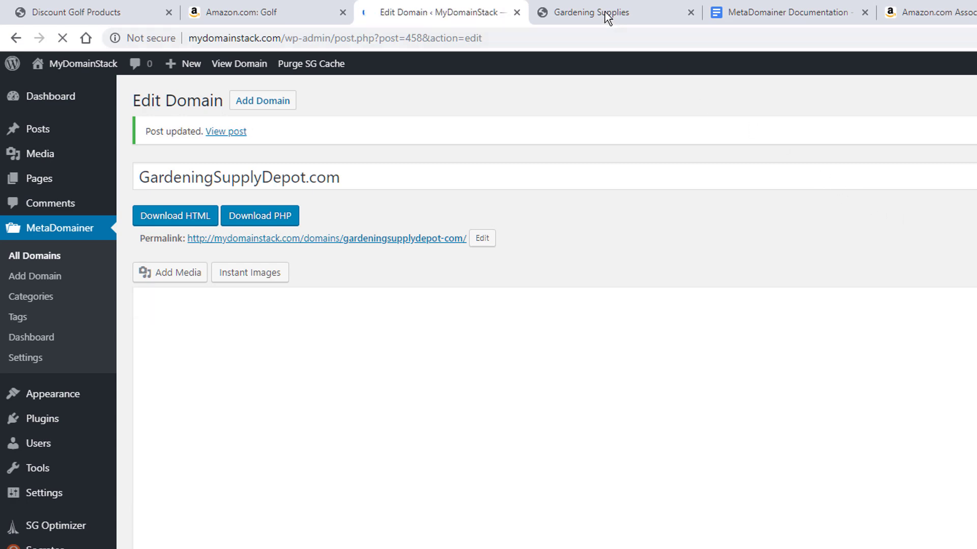
click(608, 18)
click(64, 38)
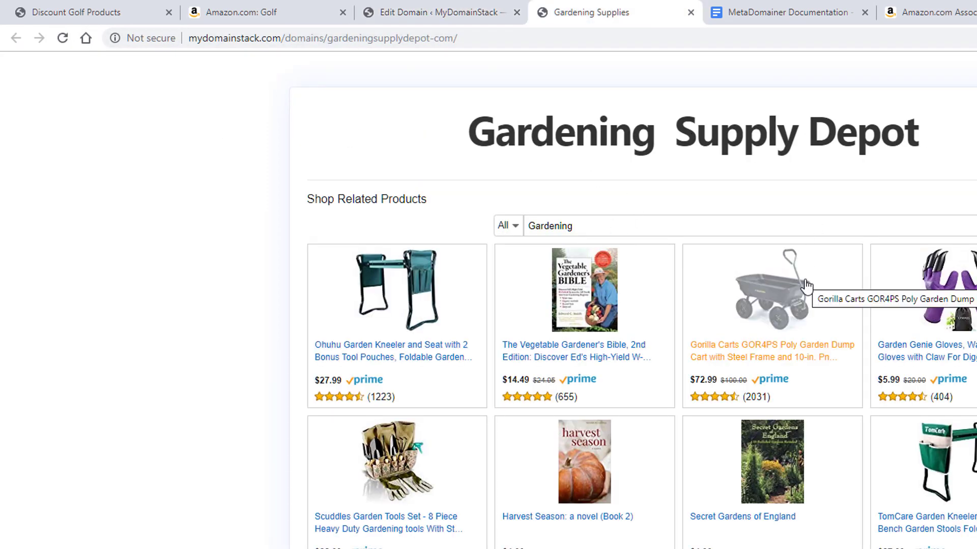
- Add the paragraph "This site has the best gardening supplies." below the heading in the domain's content
click(438, 14)
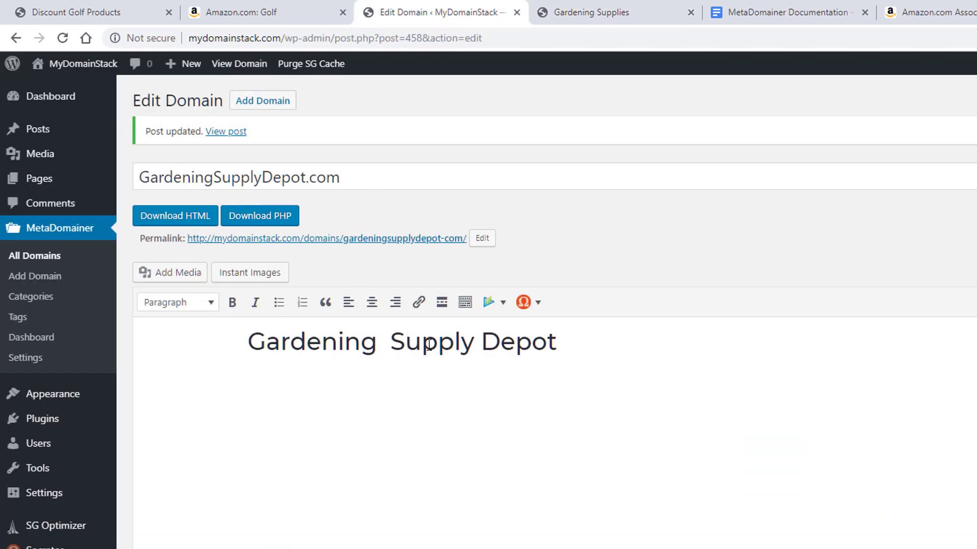
click(600, 360)
key(Return)
text(This site has the bvest)
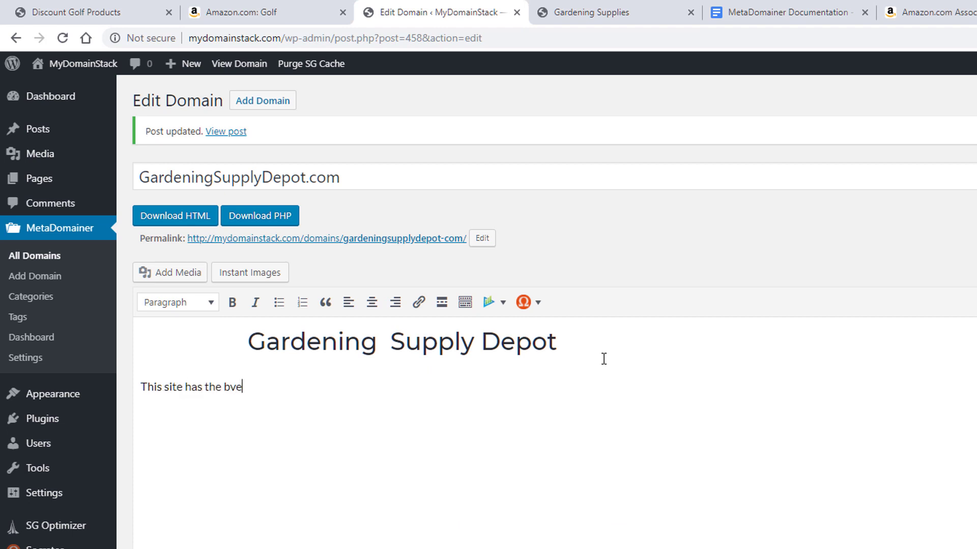
key(BackSpace)
text(est gardening supl)
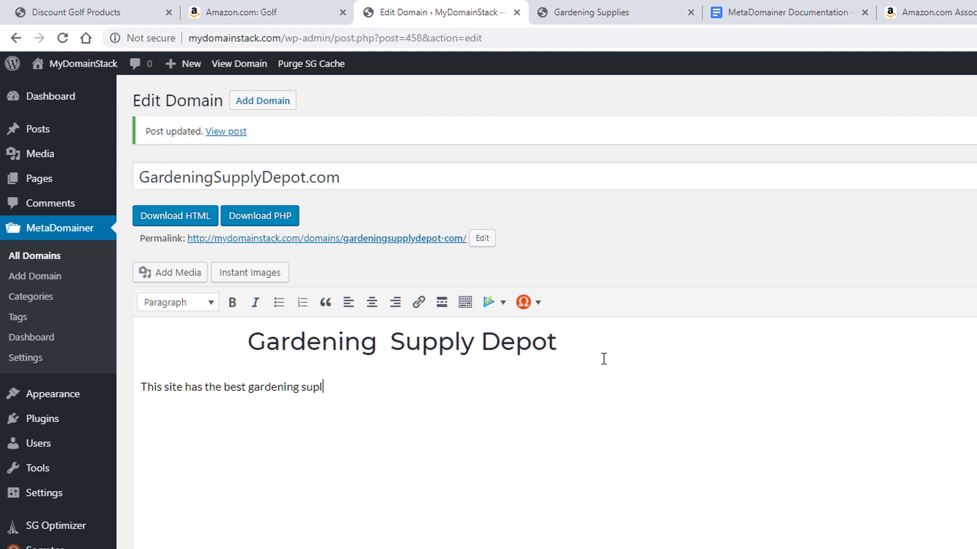
text(ielies)
- Centre the new paragraph and update the domain, checking it on the reloaded live page
click(372, 303)
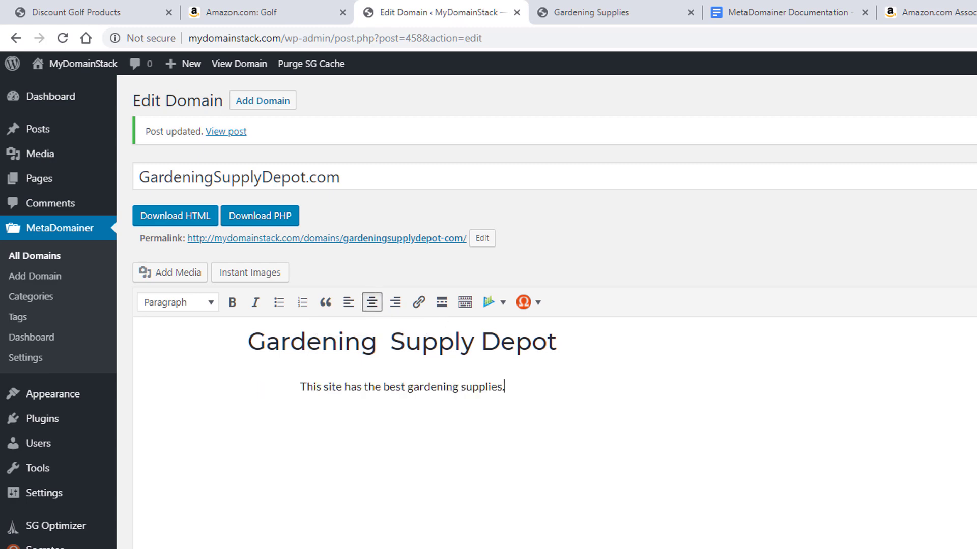
key(F5)
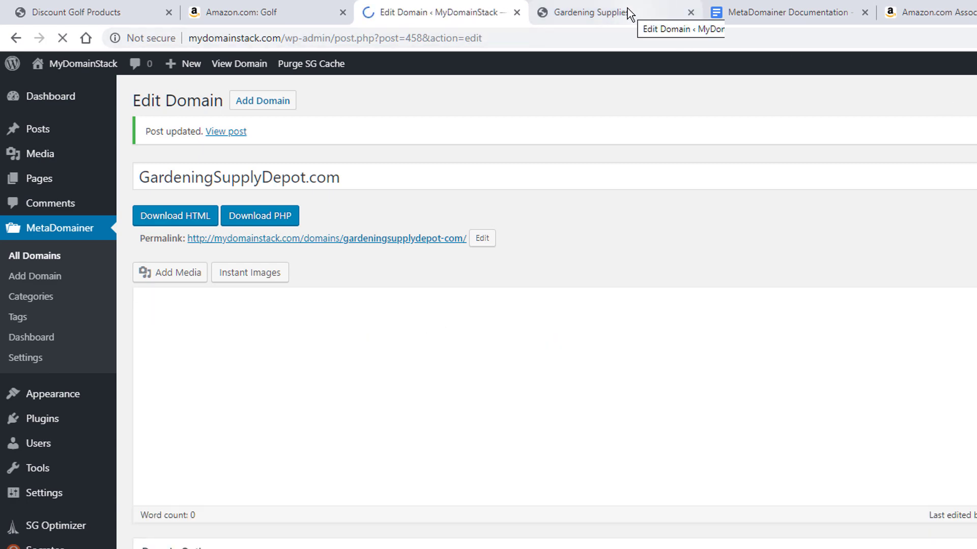
click(629, 14)
click(62, 38)
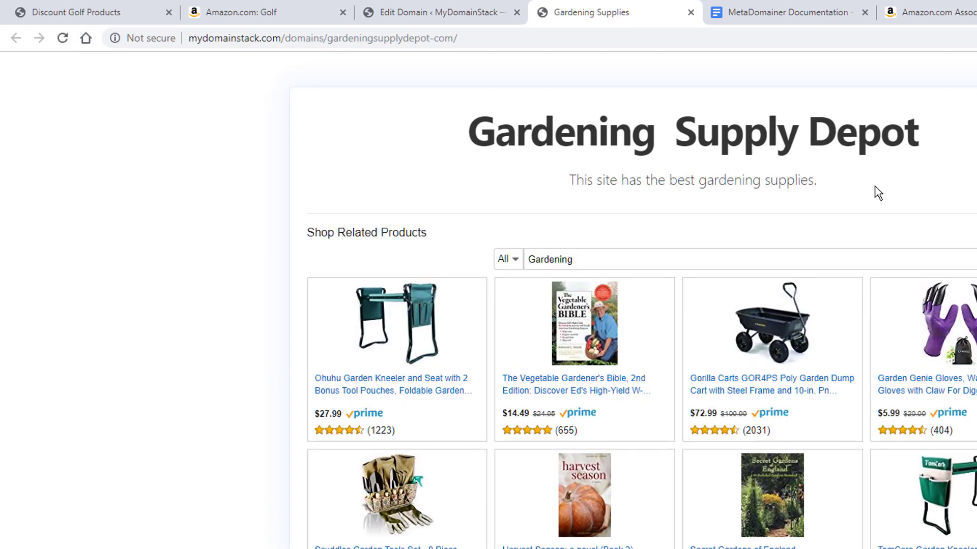
- View the live page's source code and examine its meta tags, content and Amazon ad script values
right_click(208, 168)
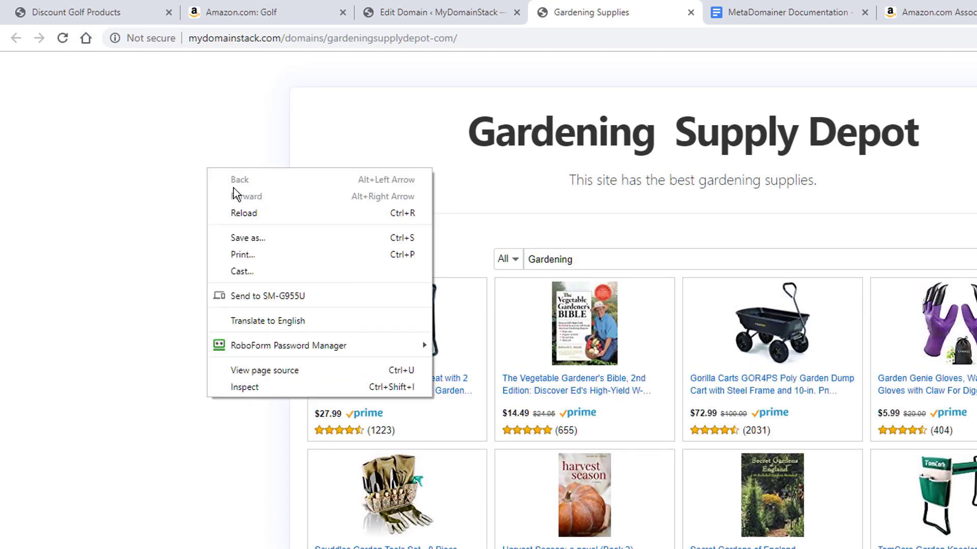
click(285, 370)
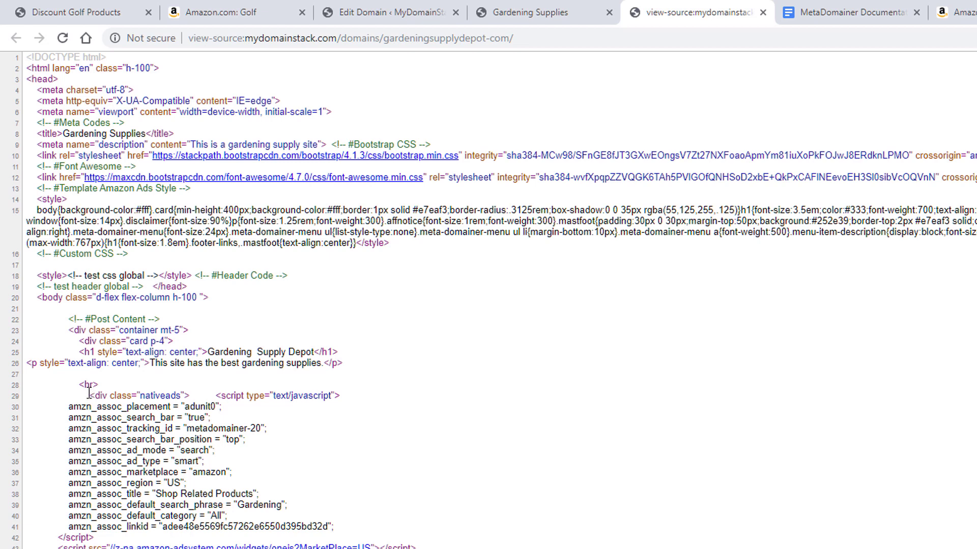
click(516, 12)
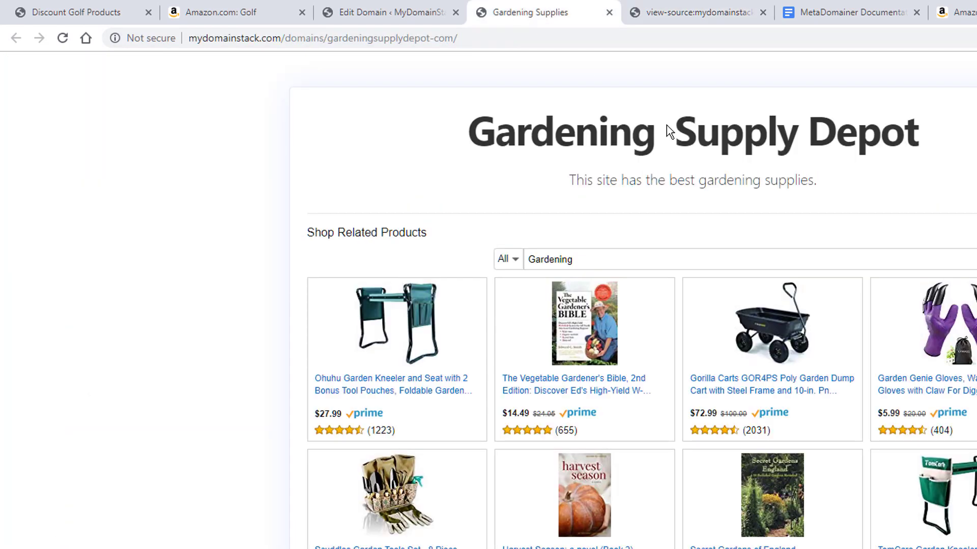
scroll(669, 132, down, 1)
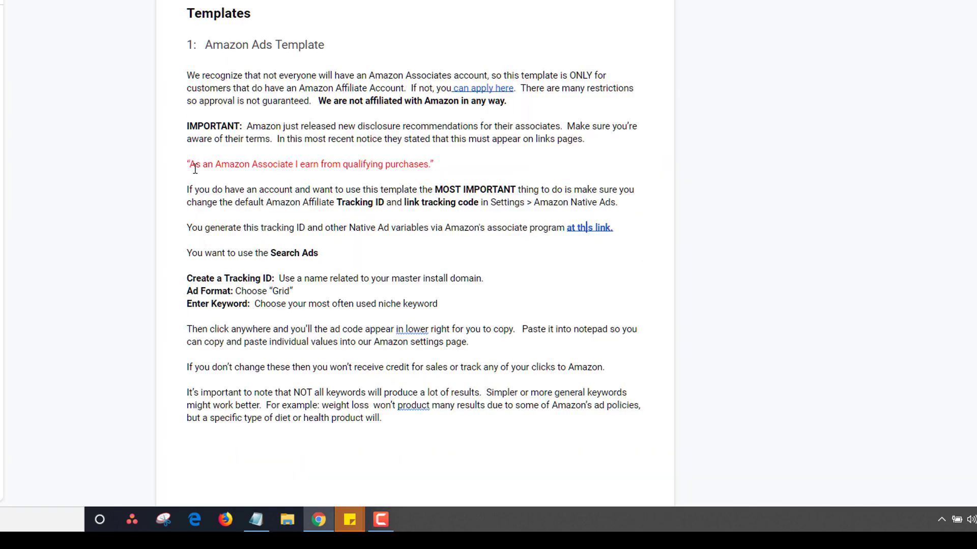
- Copy "As an Amazon Associate I earn from qualifying purchases" from the MetaDomainer documentation into the domain's general Affiliate Disclaimer option
drag(190, 168, 428, 168)
key(ctrl+c)
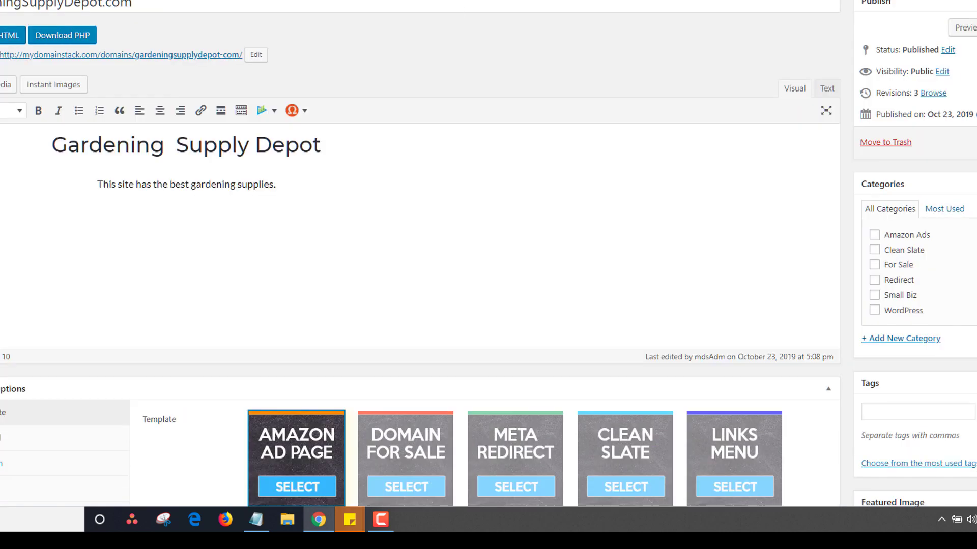
scroll(420, 254, down, 9)
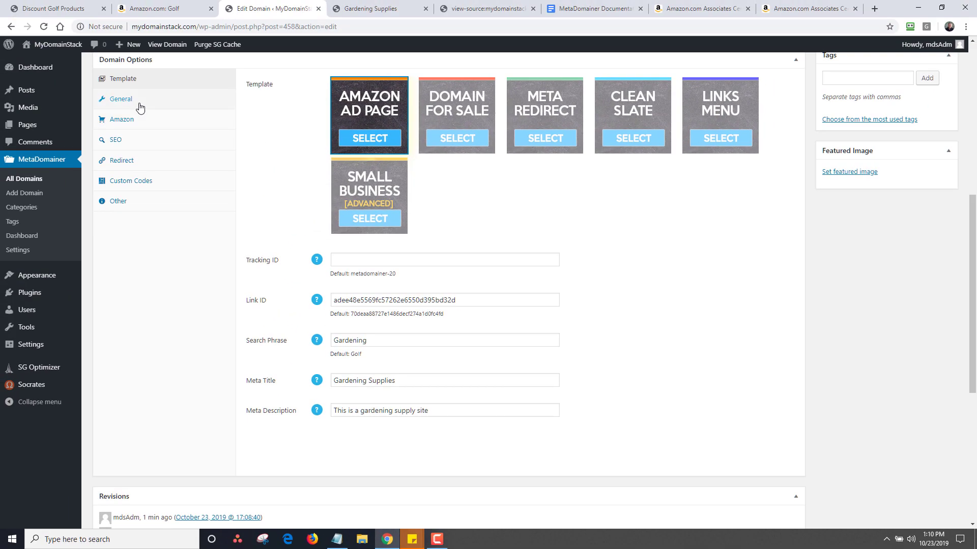
click(140, 106)
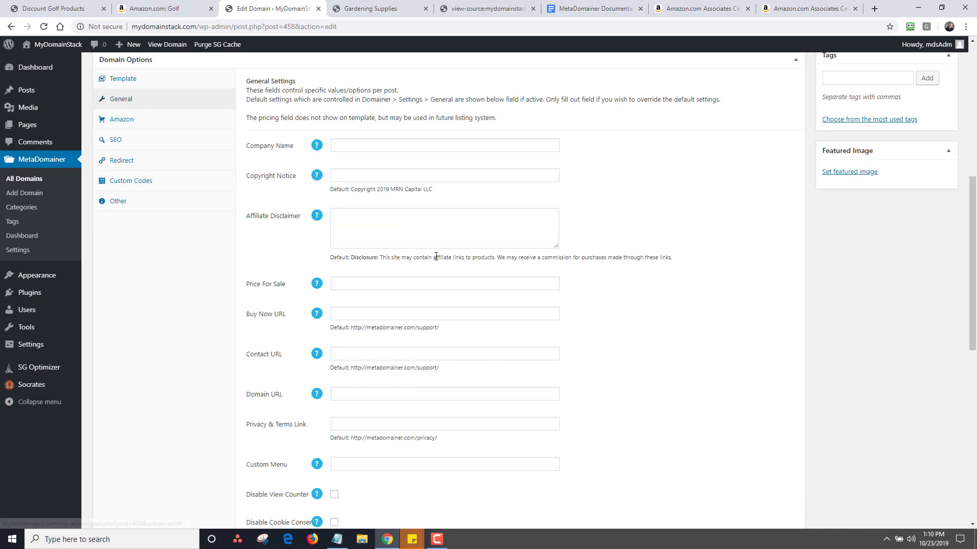
click(341, 220)
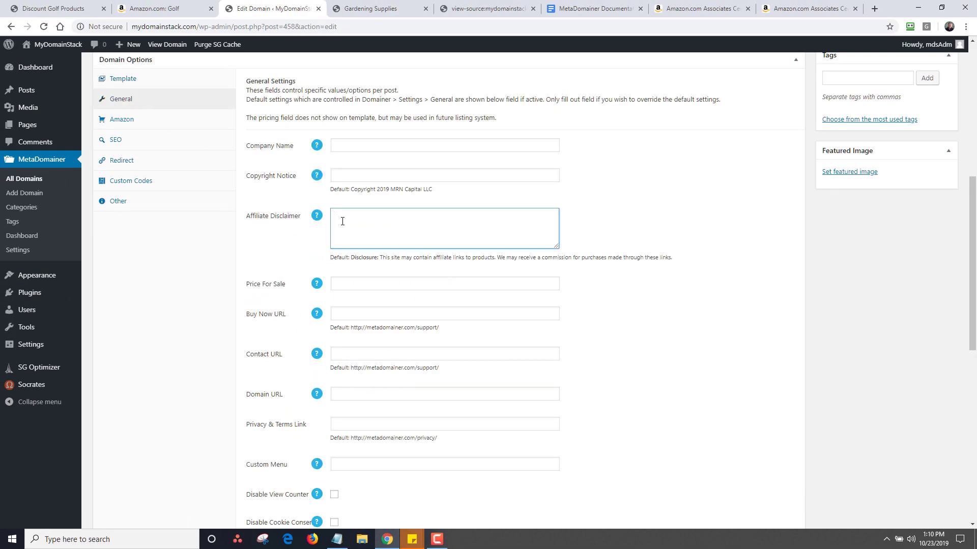
key(ctrl+v)
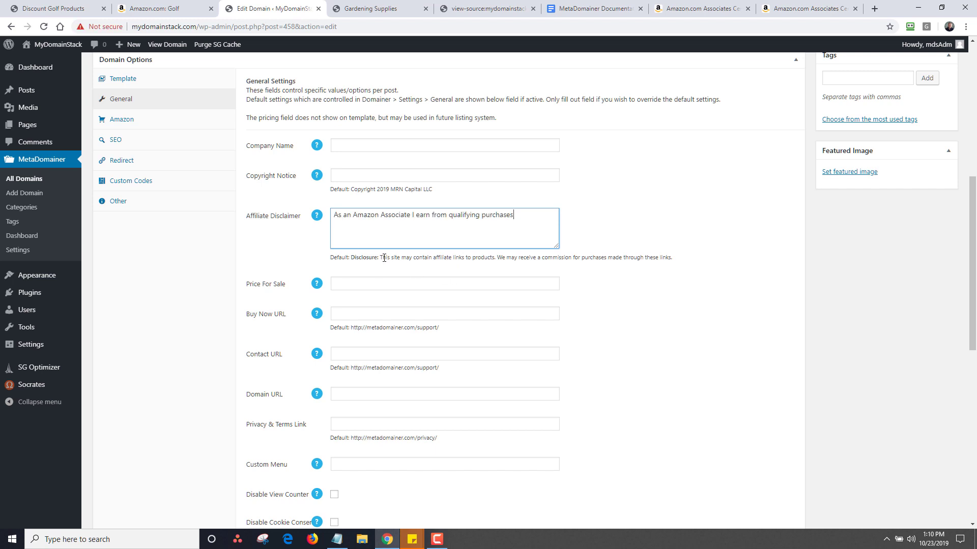
- Append the default disclosure text about affiliate links and commissions to the Affiliate Disclaimer
drag(383, 258, 659, 259)
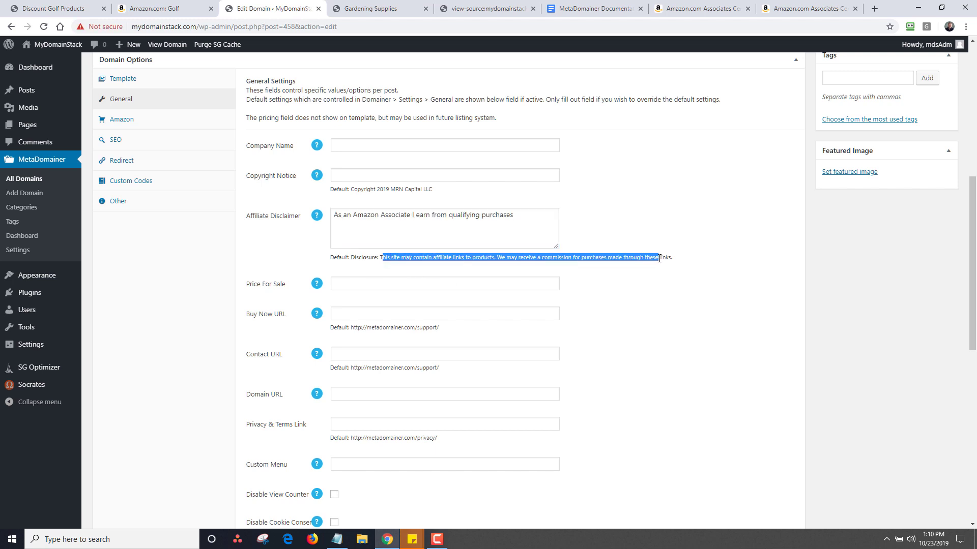
click(513, 218)
text(This site may contain affiliate links to products. We may receive a commission for purchases made through these links.)
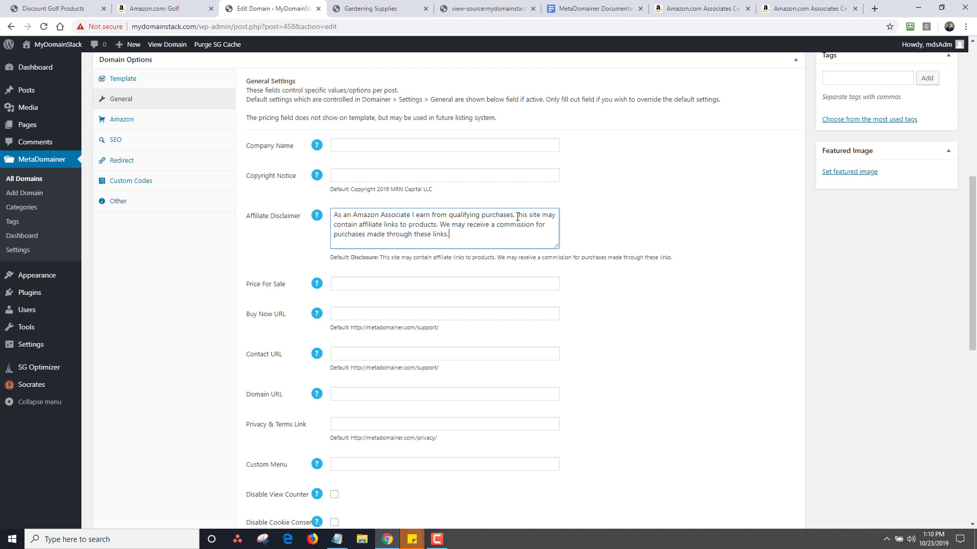
- Update the domain with the new affiliate disclaimer and reload the live page to check it
scroll(973, 214, up, 5)
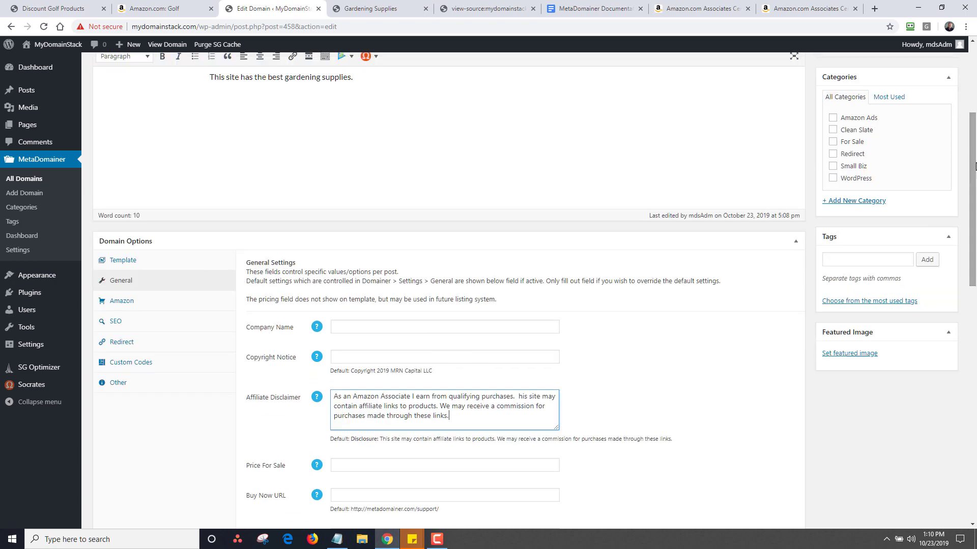
scroll(973, 182, up, 2)
click(934, 237)
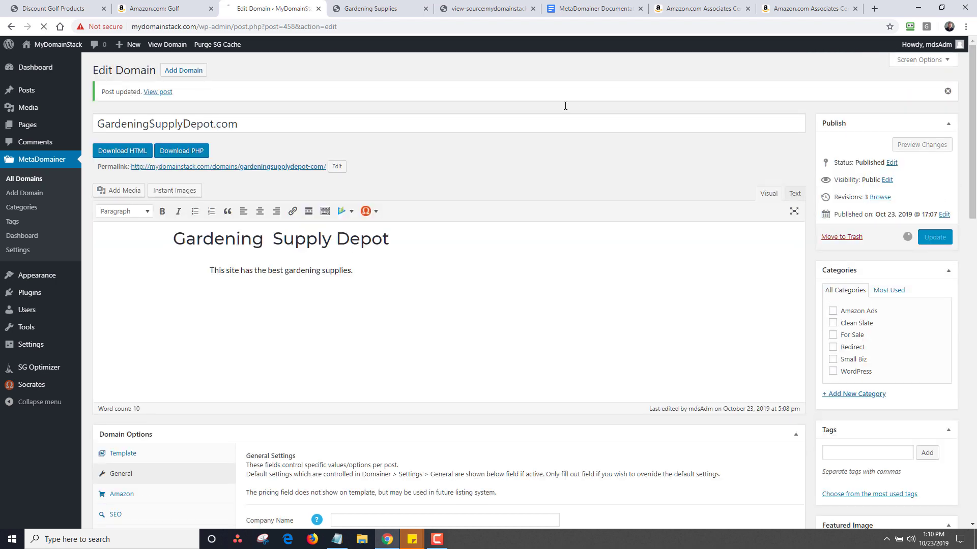
click(370, 8)
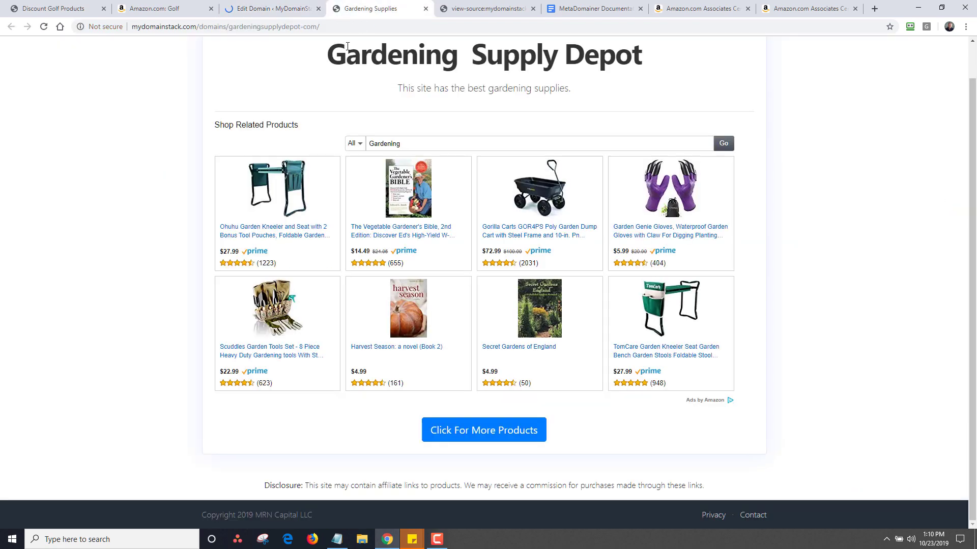
click(44, 26)
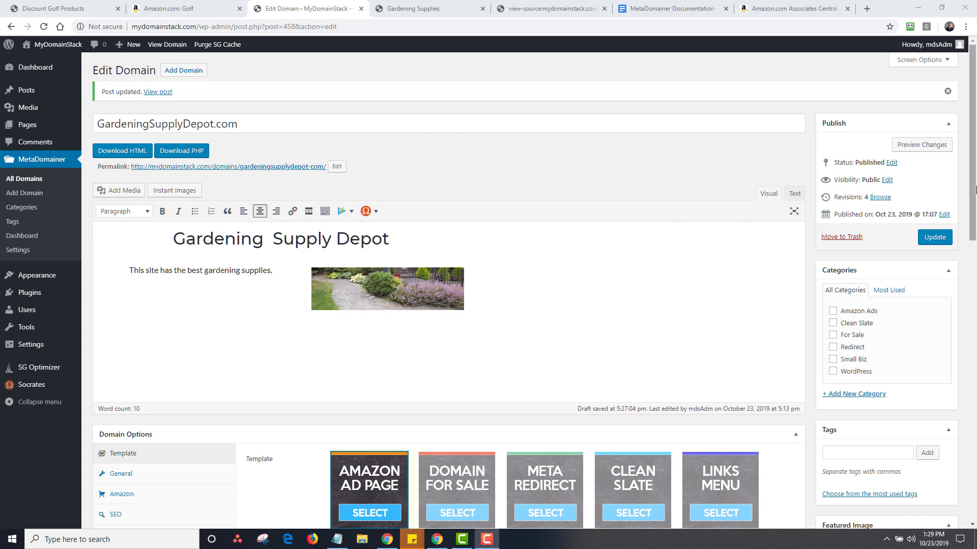
- Switch the domain to the Clean Slate template and update it, check the reloaded live page and return to the domain editor
scroll(972, 193, down, 3)
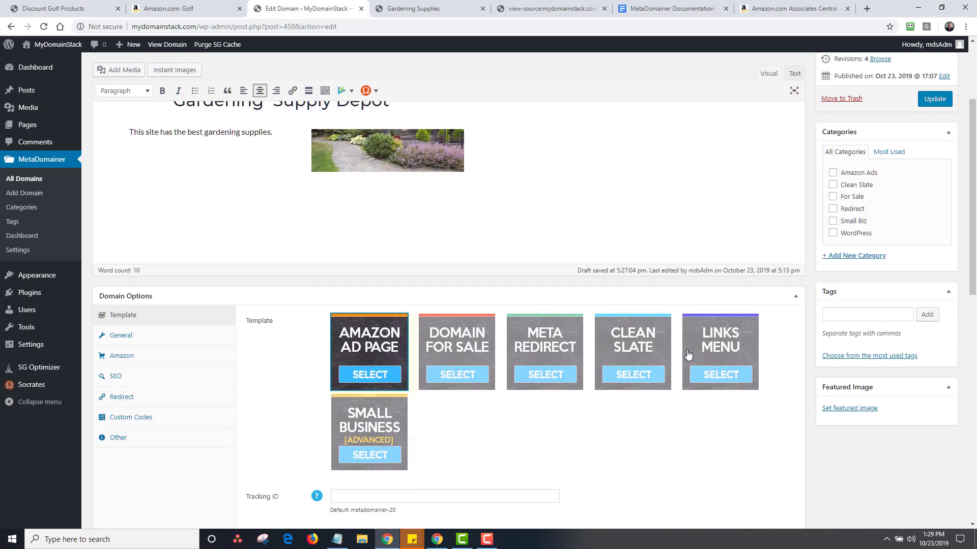
click(642, 355)
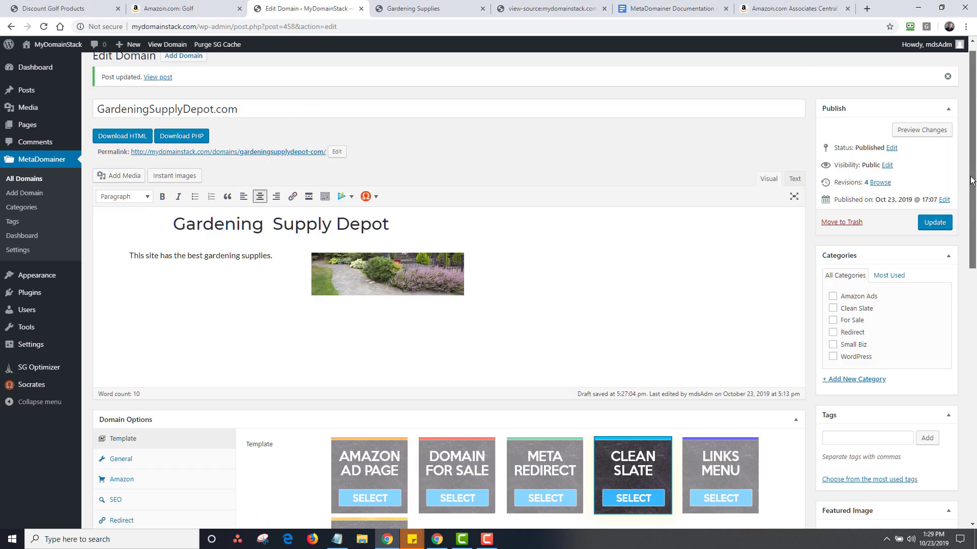
click(934, 237)
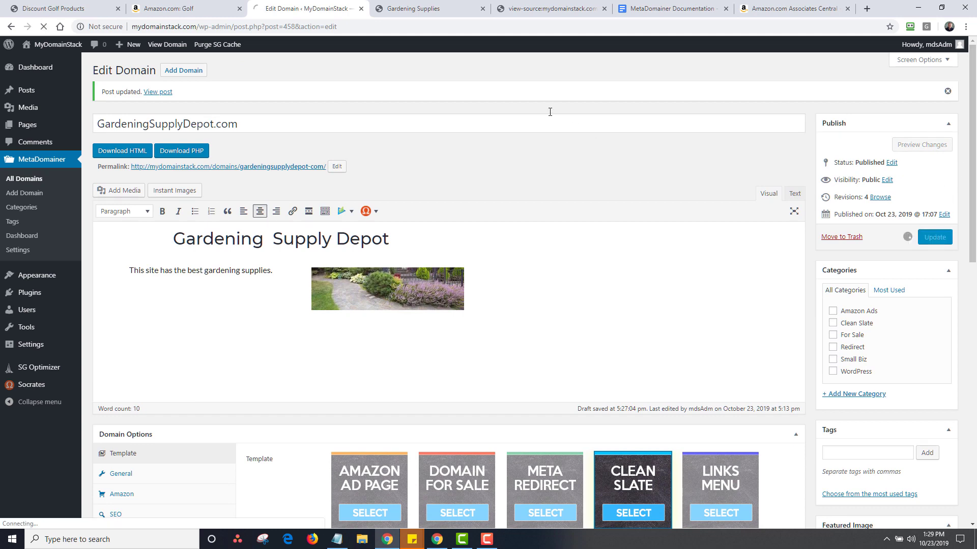
click(407, 13)
click(40, 27)
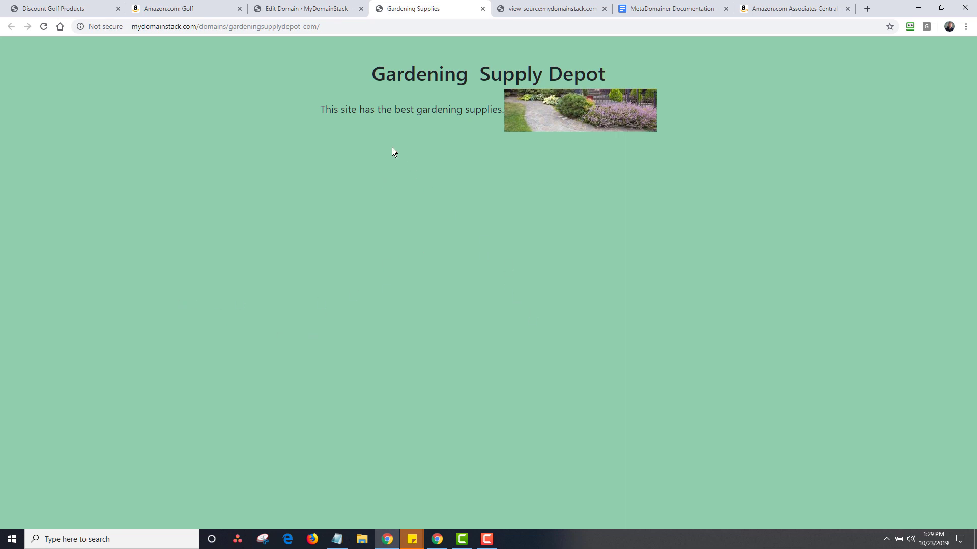
click(288, 12)
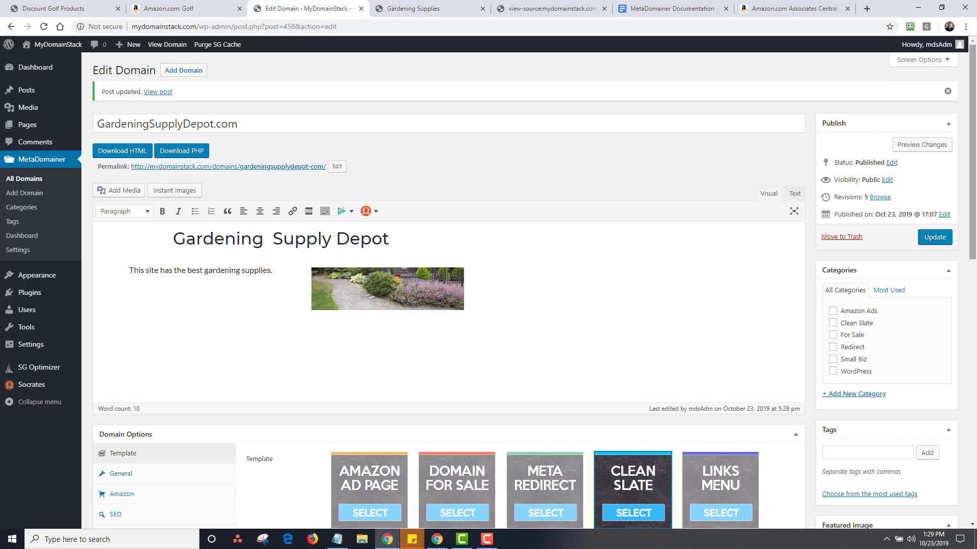
- Clear the Header Code in the domain's Custom Codes options
drag(972, 188, 971, 349)
scroll(971, 349, up, 1)
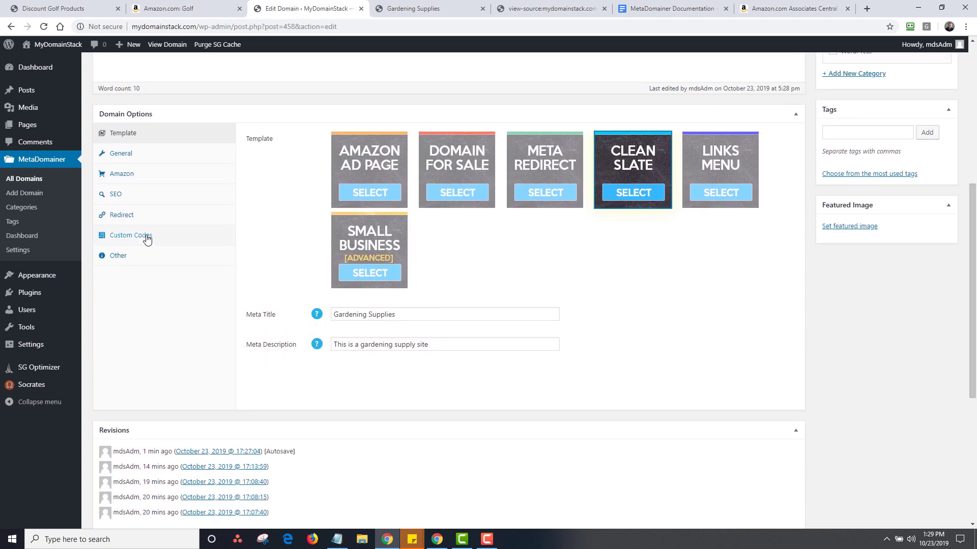
click(130, 235)
click(340, 275)
key(ctrl+a)
key(Delete)
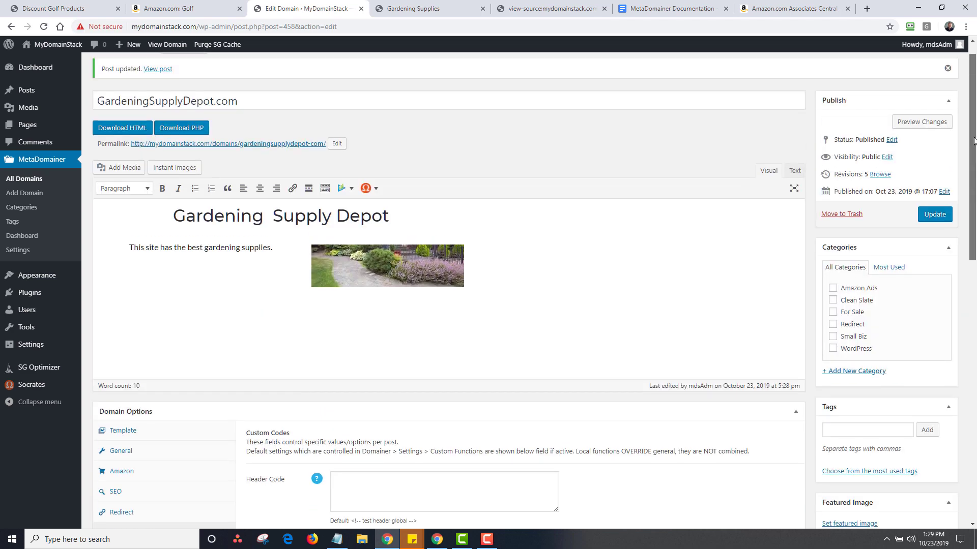
- Update the domain, reload the live page to check it and return to the domain editor
click(936, 215)
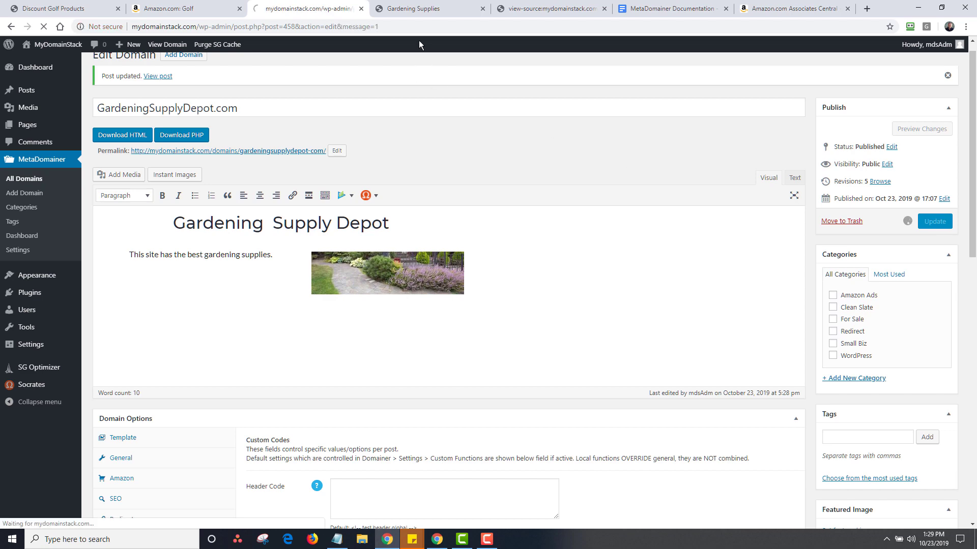
click(404, 13)
click(43, 26)
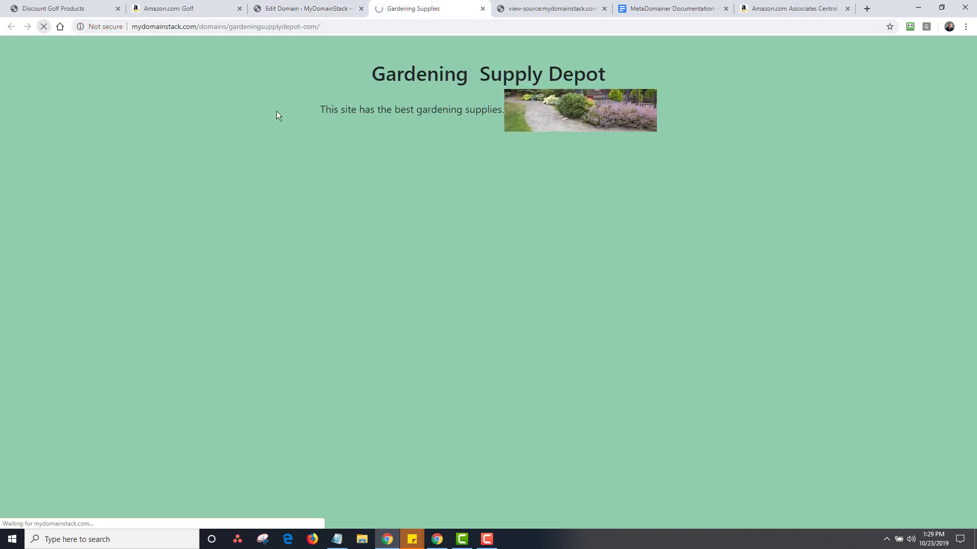
click(314, 11)
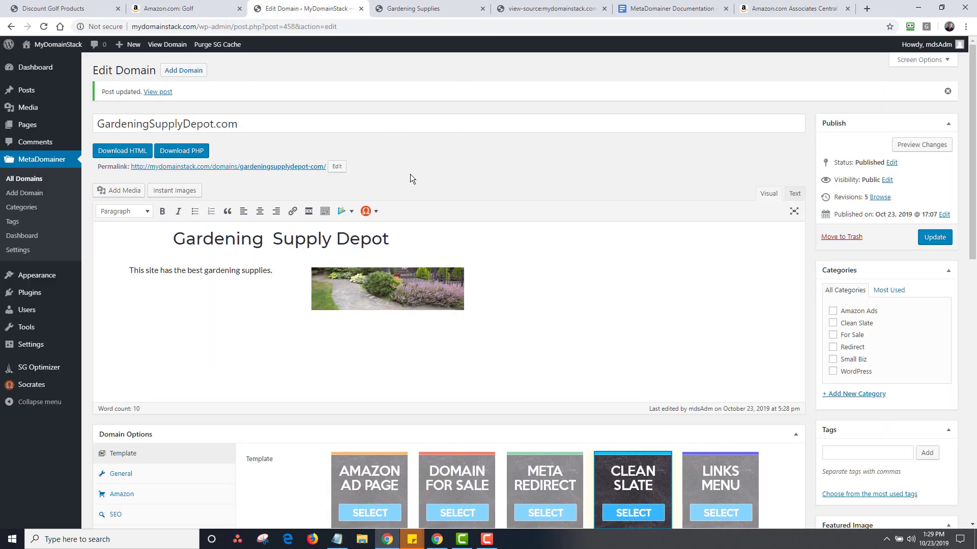
- Delete the garden image from the page content and insert the MetaDomainer Amazon Ads shortcodes below the intro text
click(393, 278)
key(Delete)
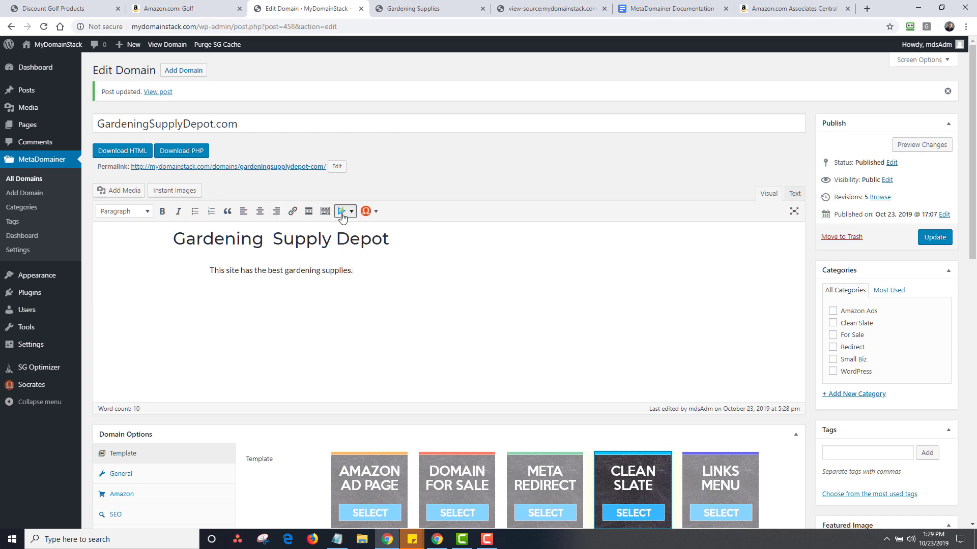
click(343, 213)
click(377, 297)
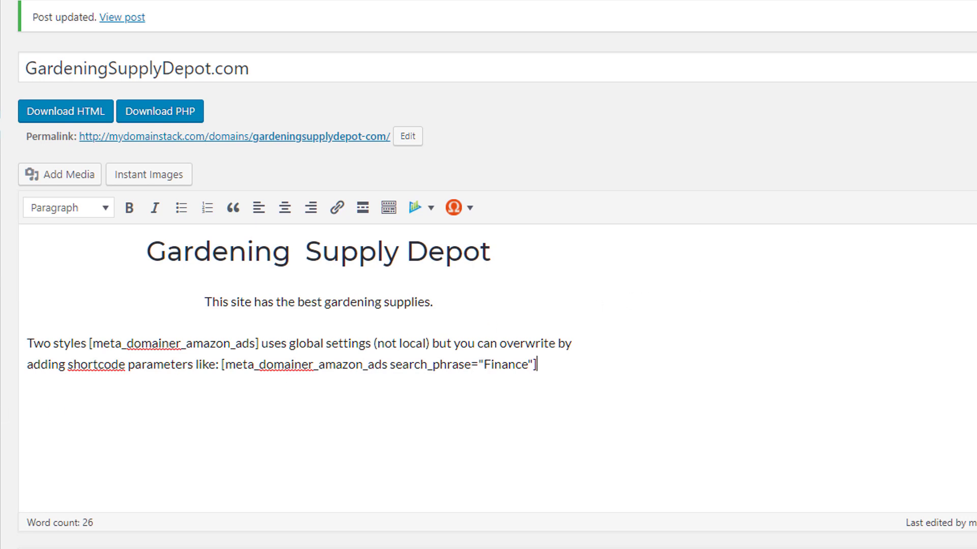
- Reload the live gardening page and look through both inserted Amazon ad blocks
key(ctrl+Tab)
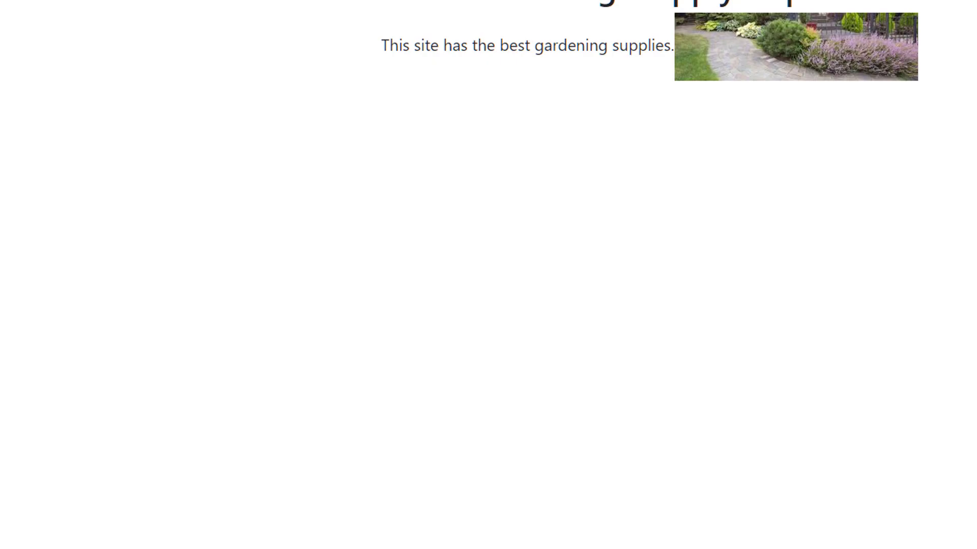
click(48, 27)
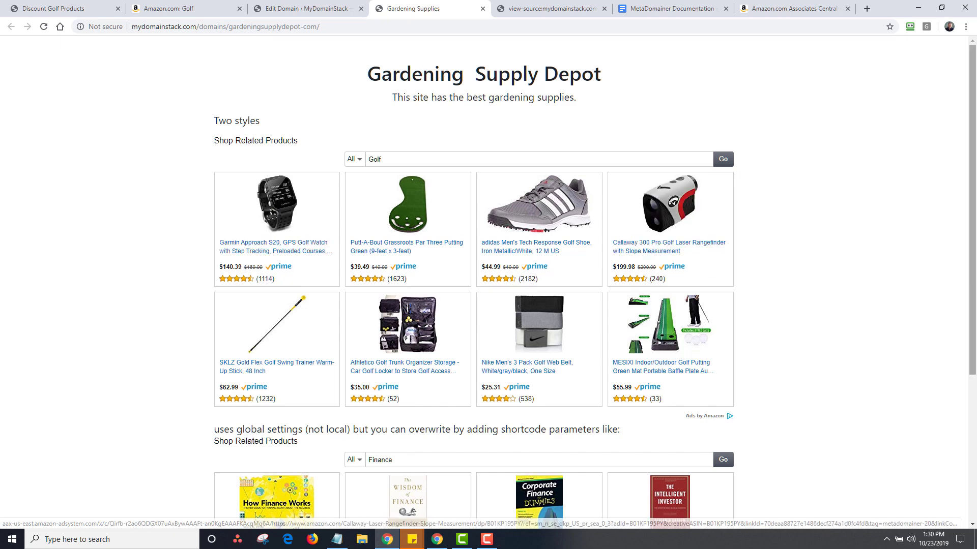
scroll(289, 273, down, 4)
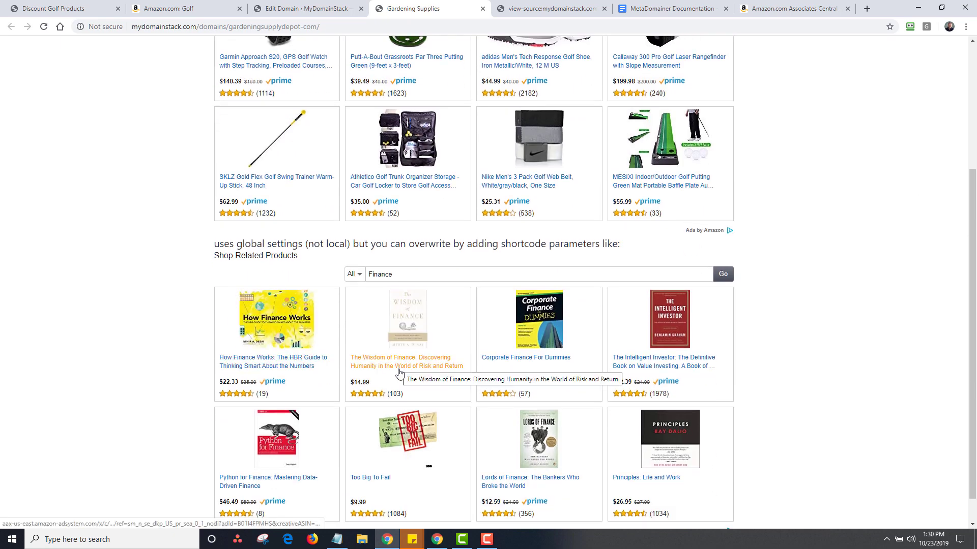
drag(973, 296, 941, 78)
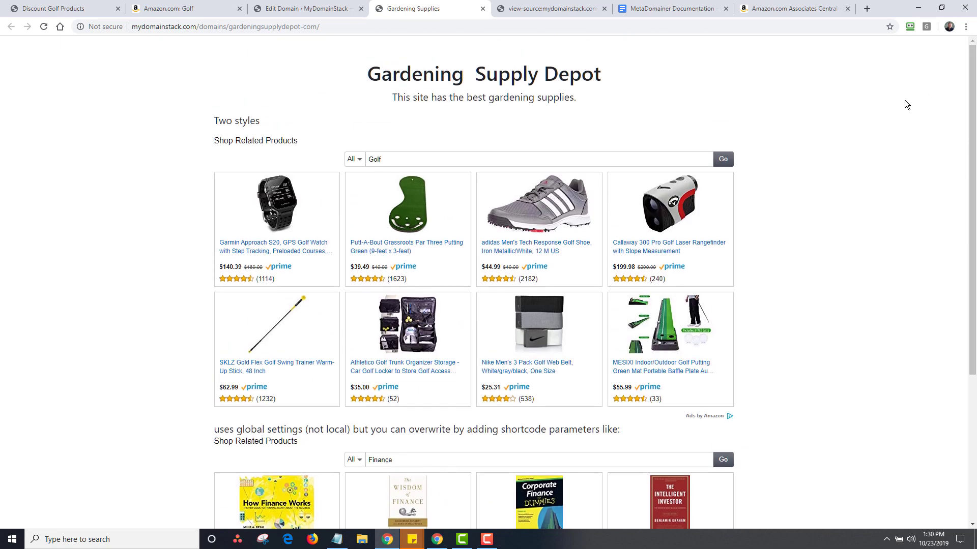
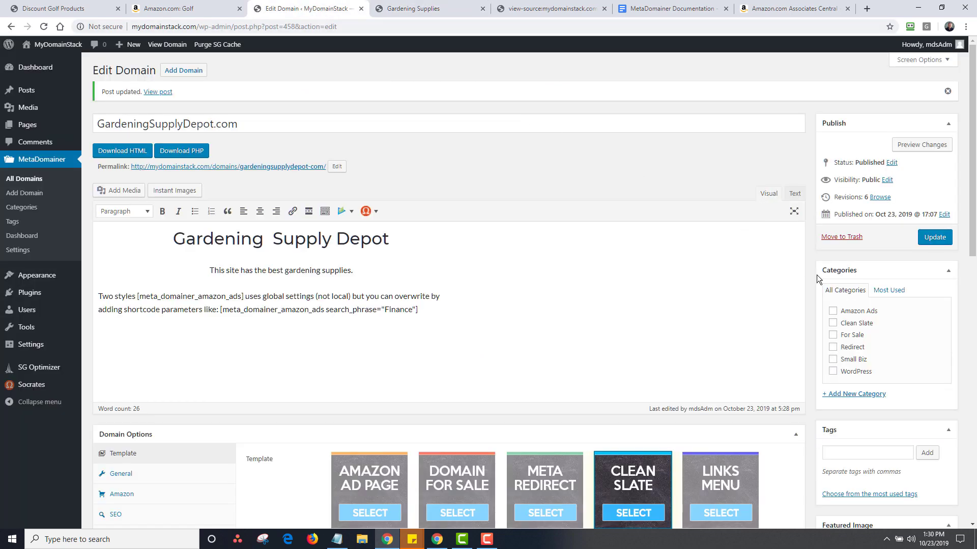
- Switch the domain to the Small Business template and update it
scroll(646, 356, down, 3)
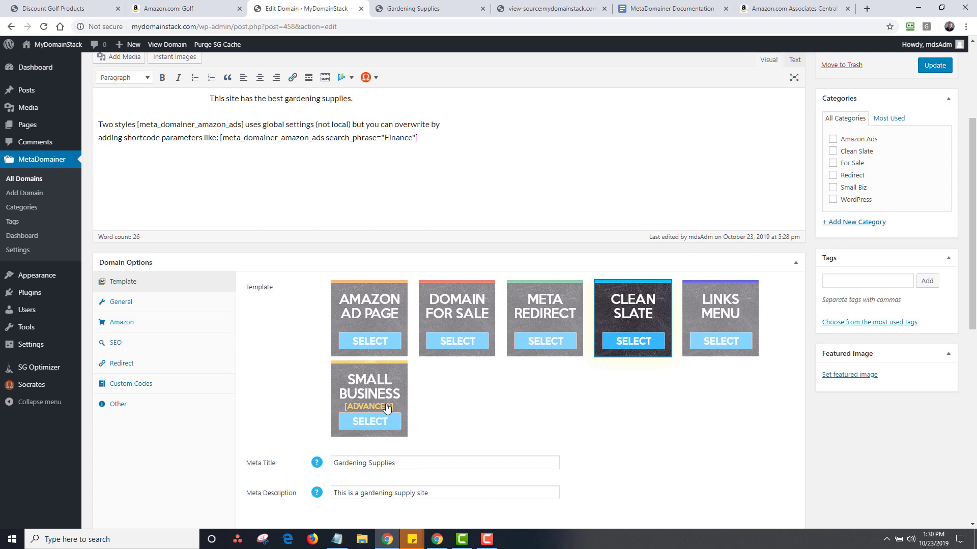
click(387, 407)
scroll(636, 306, up, 3)
click(936, 238)
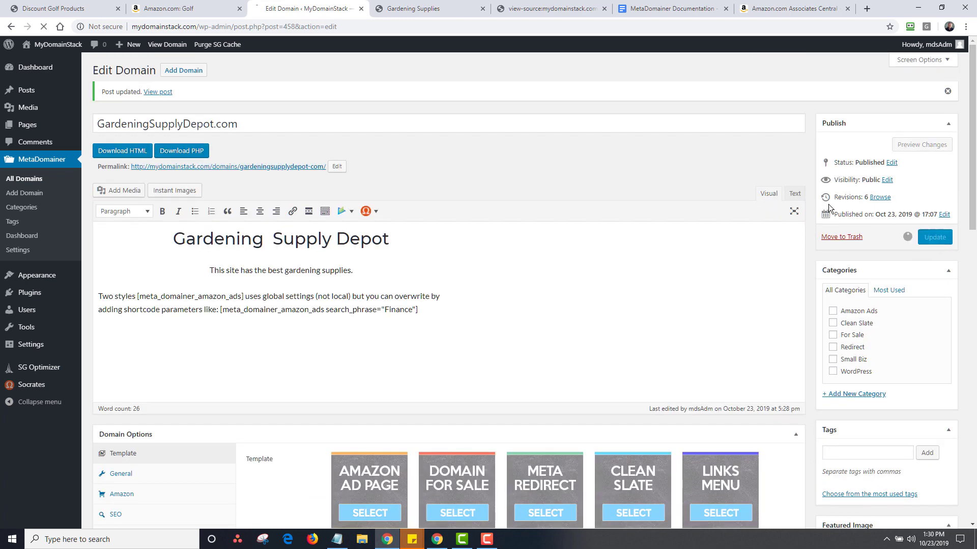
- Reload the live page to check the Small Business layout and return to the domain editor
click(413, 9)
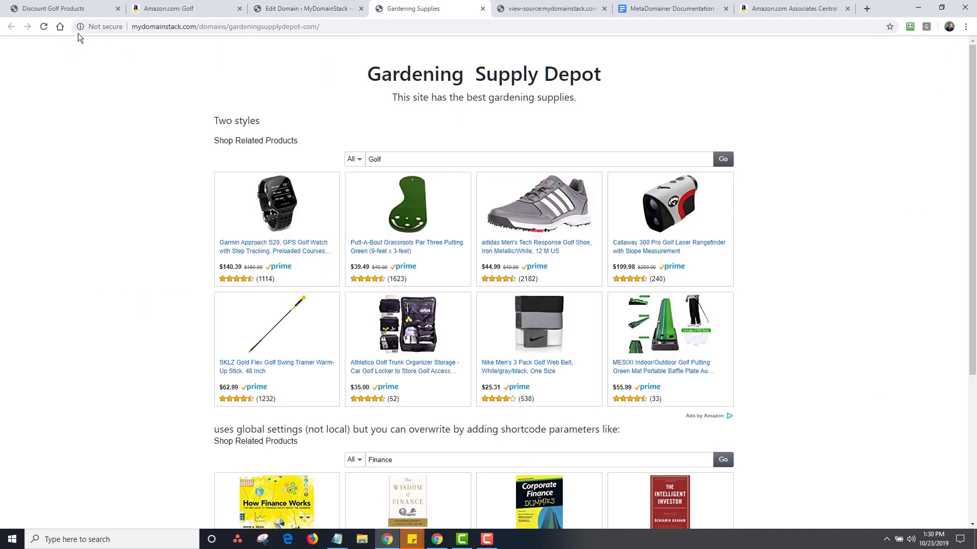
click(44, 27)
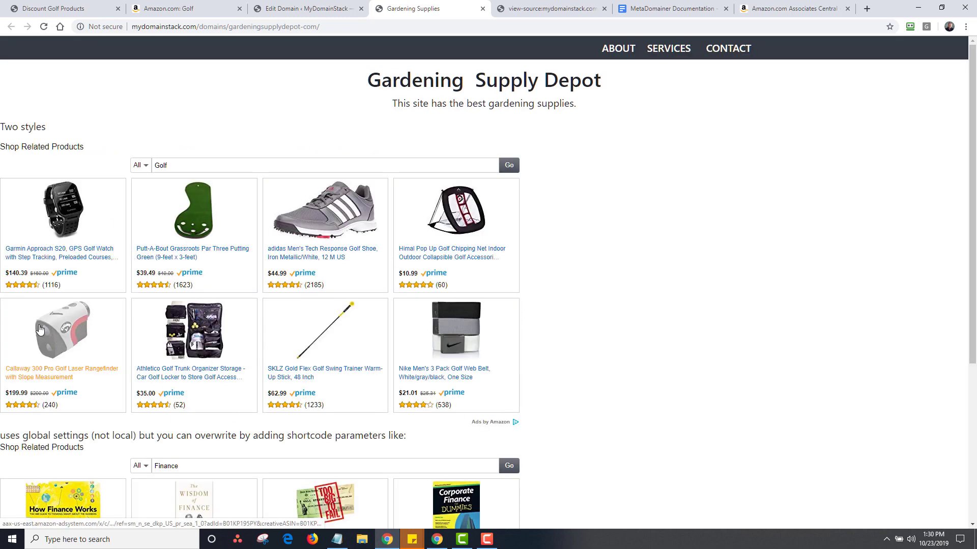
click(312, 11)
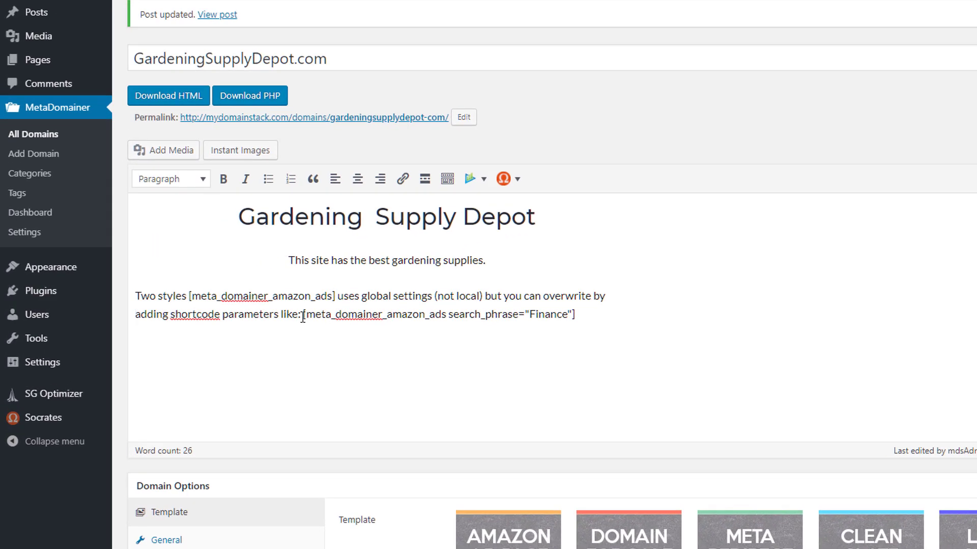
- Delete the explanatory text and plain ads shortcode before the "Finance" ads shortcode, and open blank lines above the page heading
drag(303, 316, 134, 294)
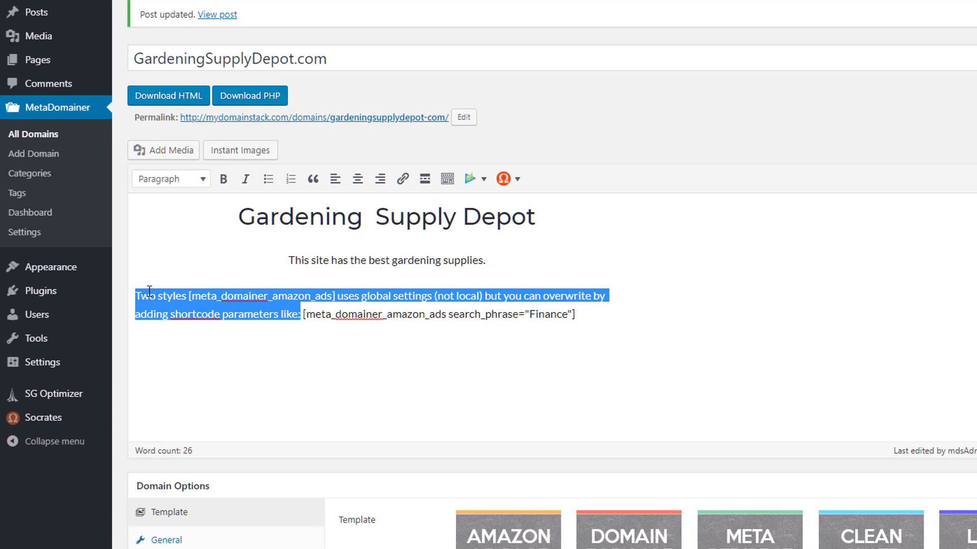
key(BackSpace)
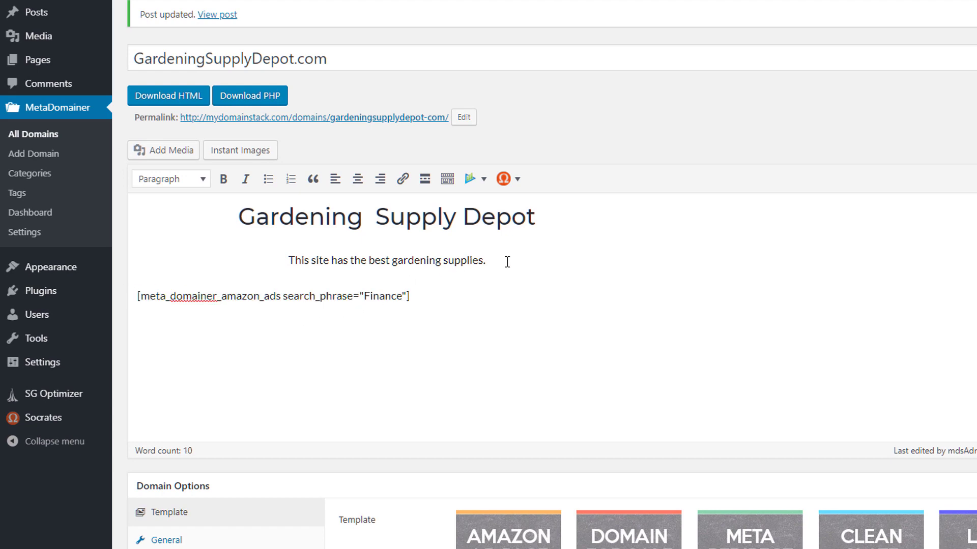
click(240, 220)
key(Return)
key(BackSpace)
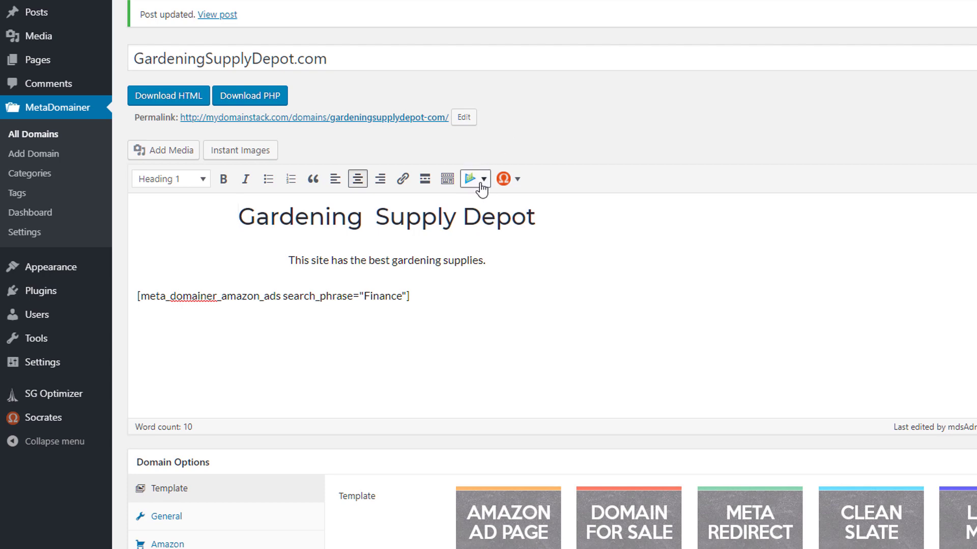
key(Return)
key(Return)
click(283, 214)
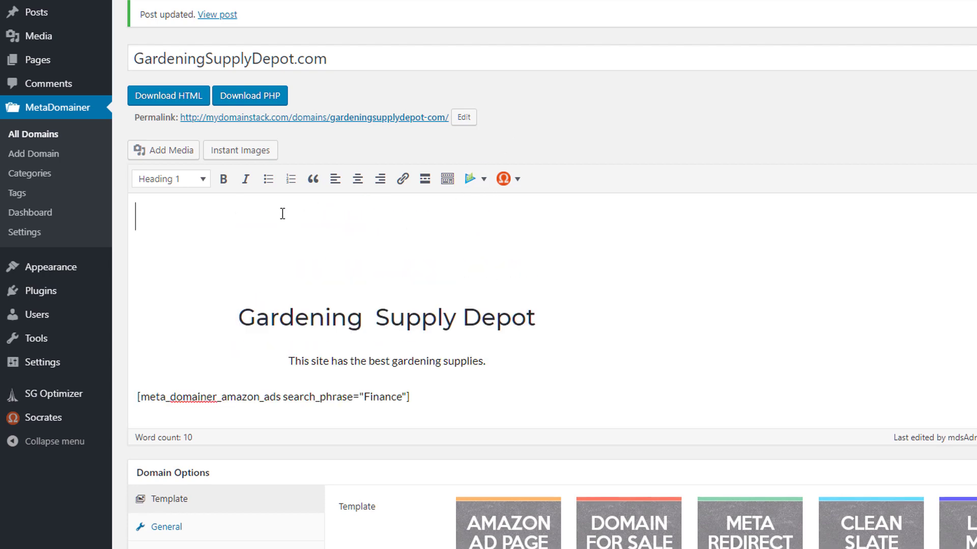
- Format the blank first line as Paragraph and insert the Section Single Column shortcode there
click(191, 181)
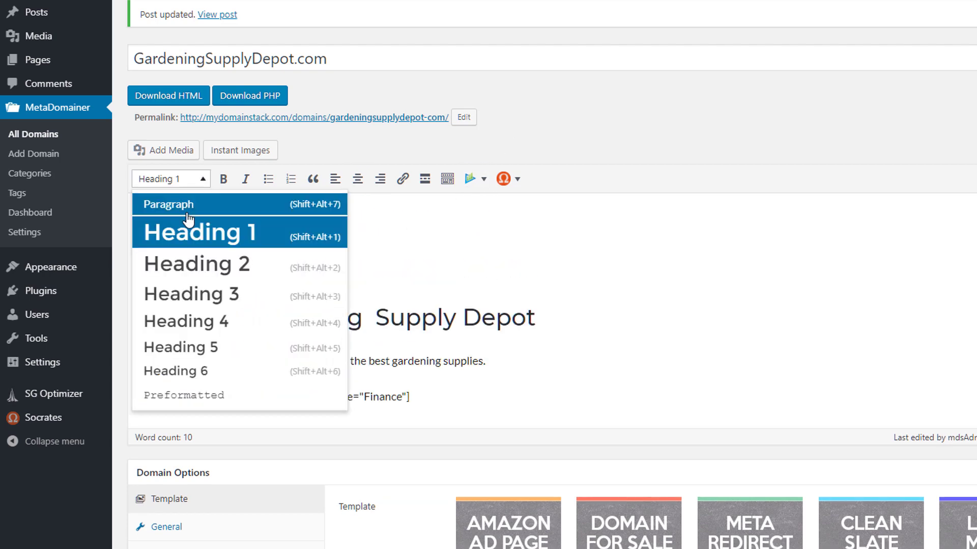
click(196, 206)
click(471, 179)
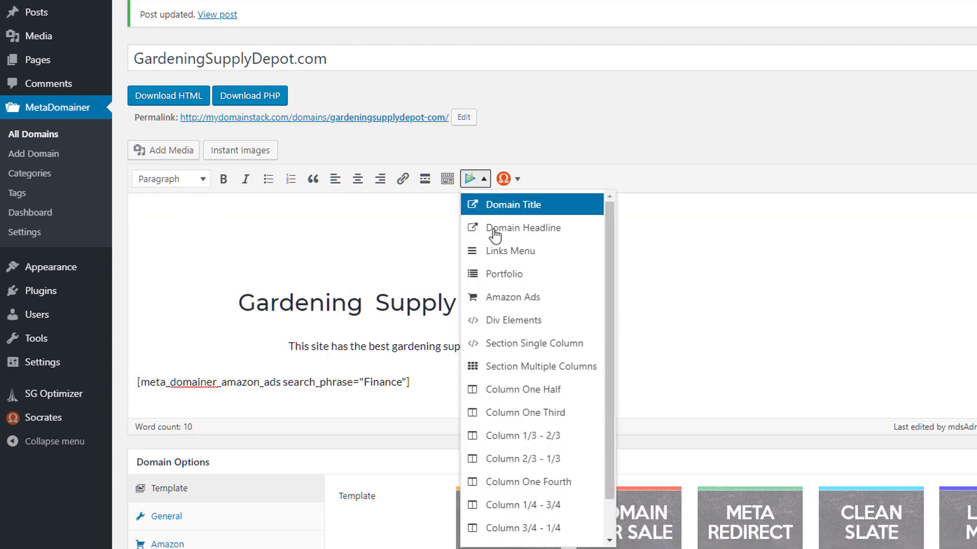
click(528, 351)
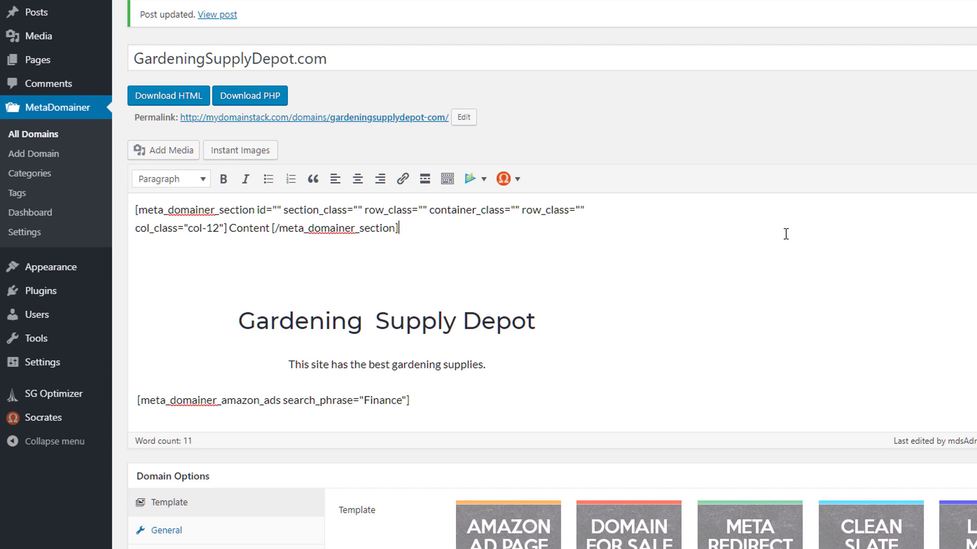
- In the content's source, move the heading, intro and ads shortcode into the section in place of "Content", and remove the empty h1
click(969, 150)
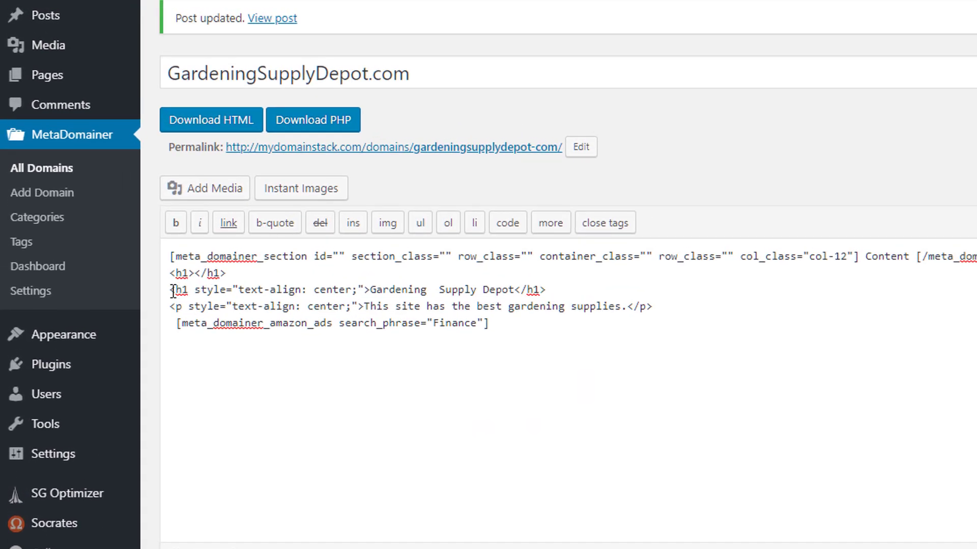
drag(171, 290, 558, 333)
key(Delete)
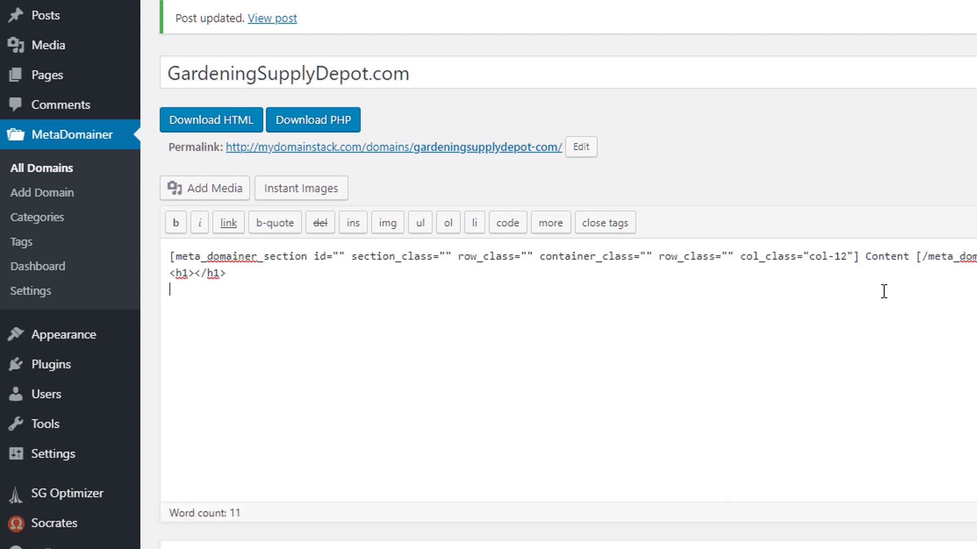
drag(921, 258, 858, 258)
key(ctrl+v)
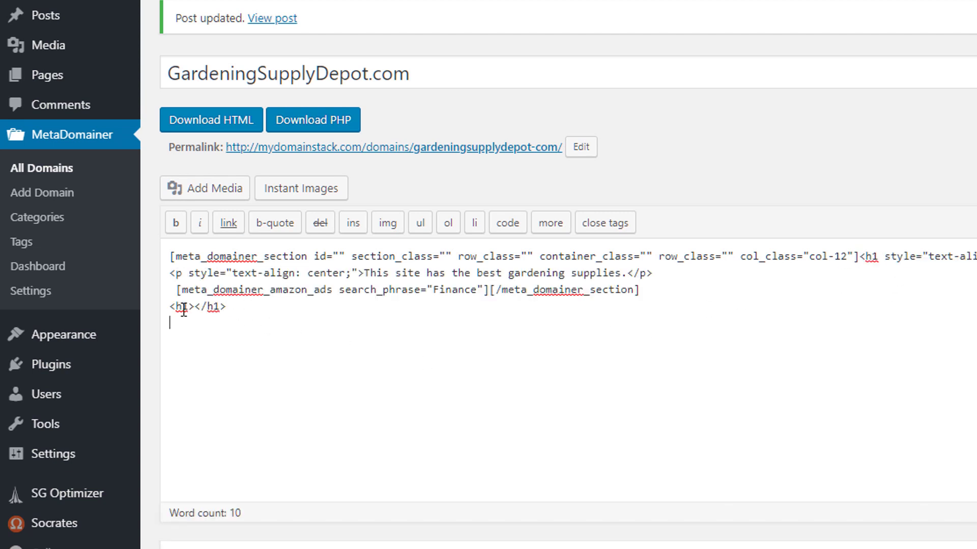
triple_click(185, 307)
key(Delete)
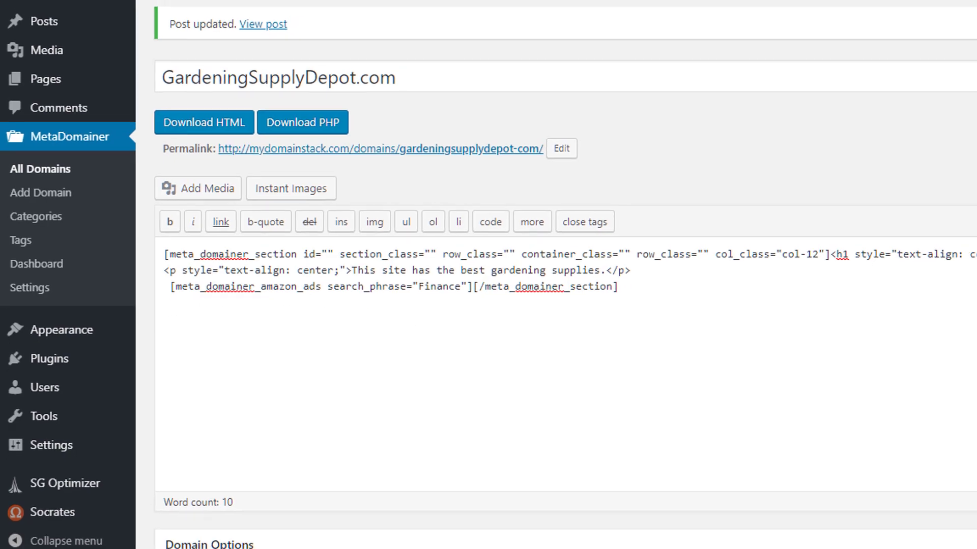
click(769, 193)
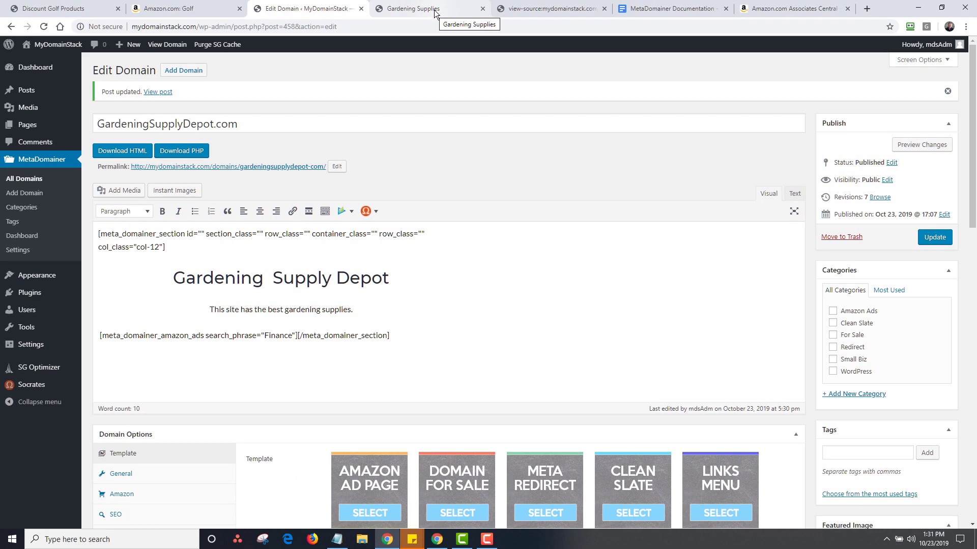
- Reload the live page to check the content inside the section and return to the domain editor
click(434, 13)
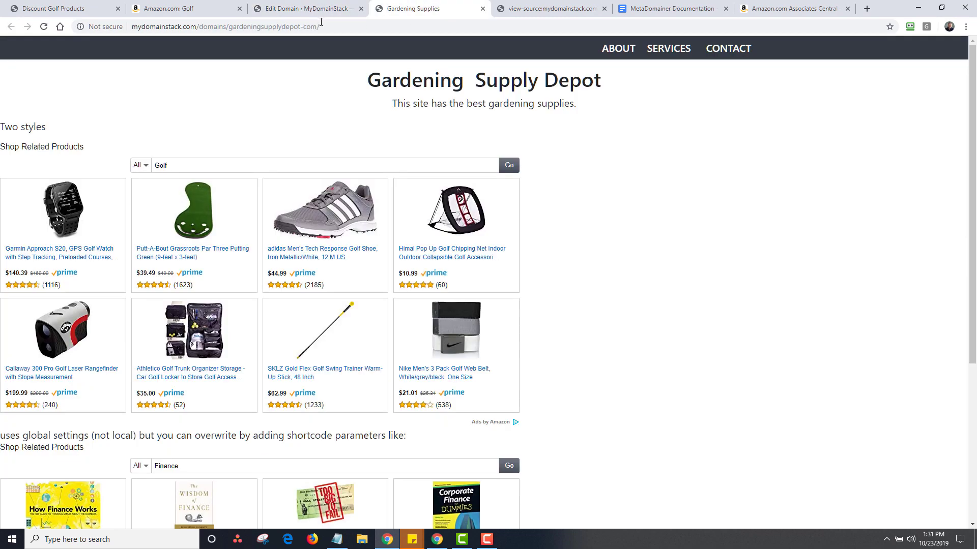
key(F5)
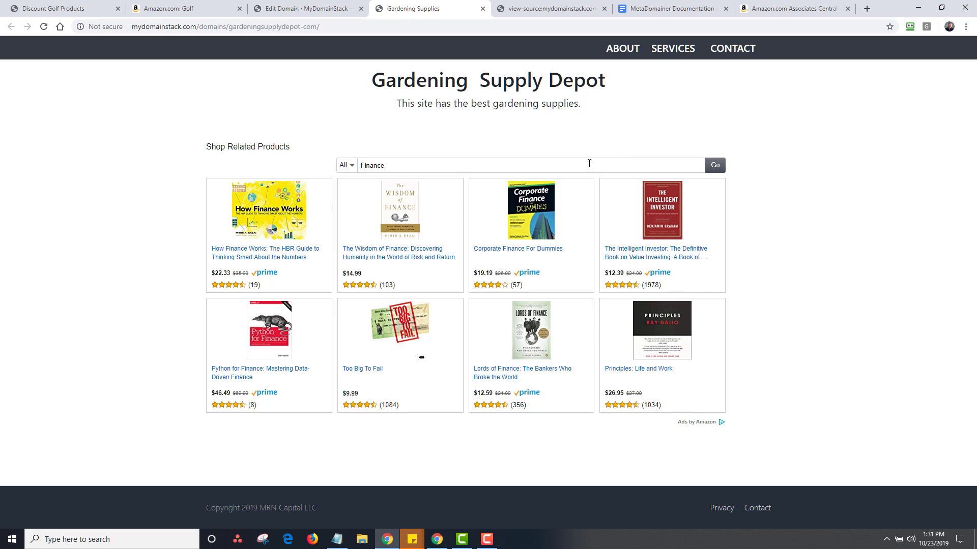
click(308, 10)
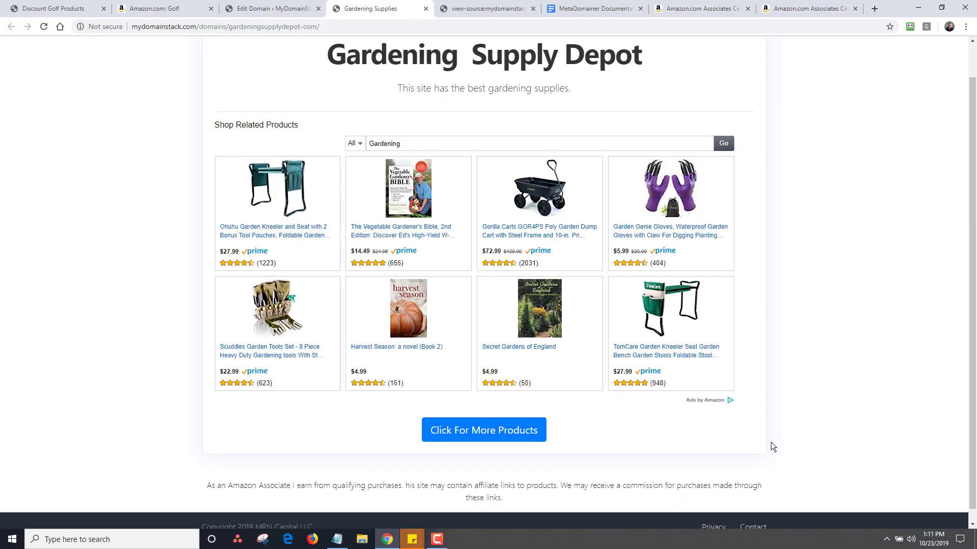
- Open the General settings in the gardening domain's options for review
click(275, 8)
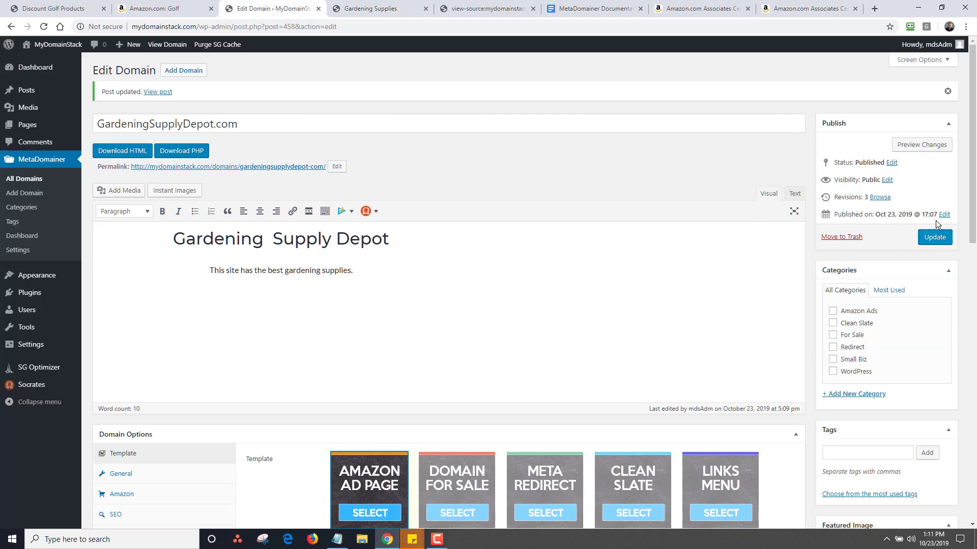
scroll(936, 221, down, 7)
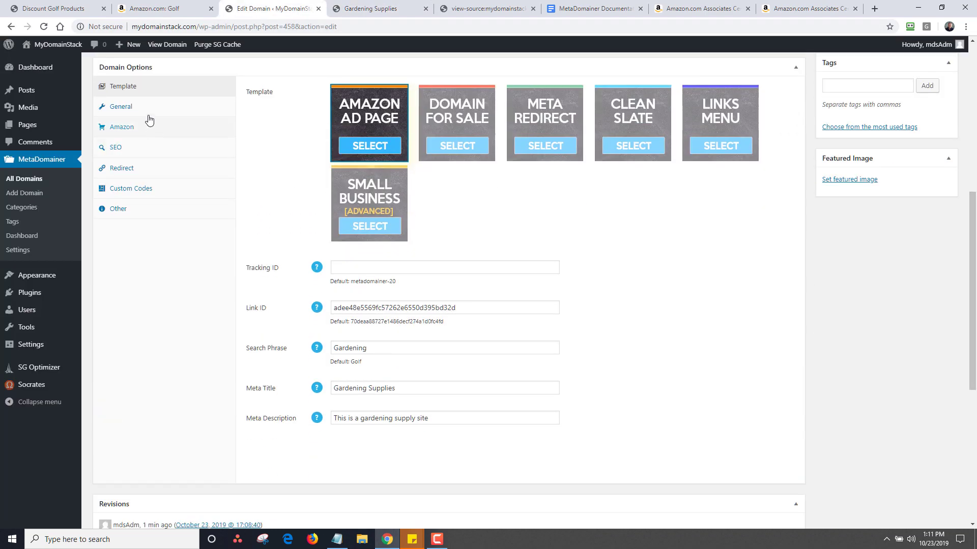
click(121, 107)
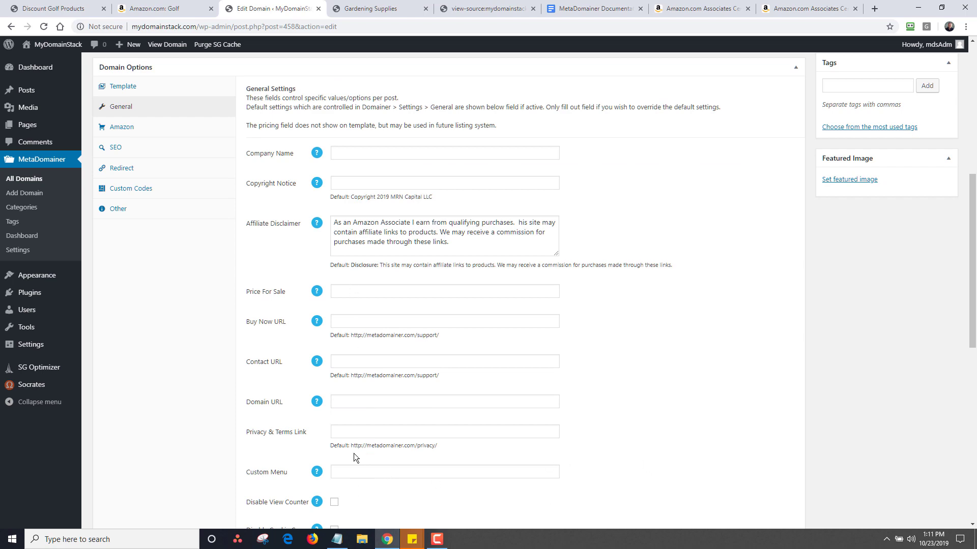
- Review the remaining General settings of the gardening domain and open its Amazon ad settings
scroll(371, 501, down, 5)
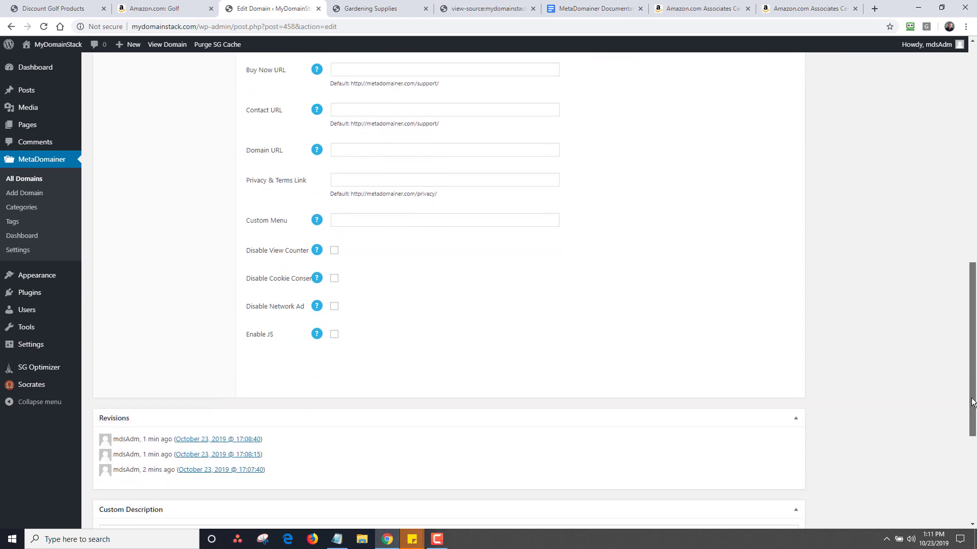
drag(972, 431, 972, 285)
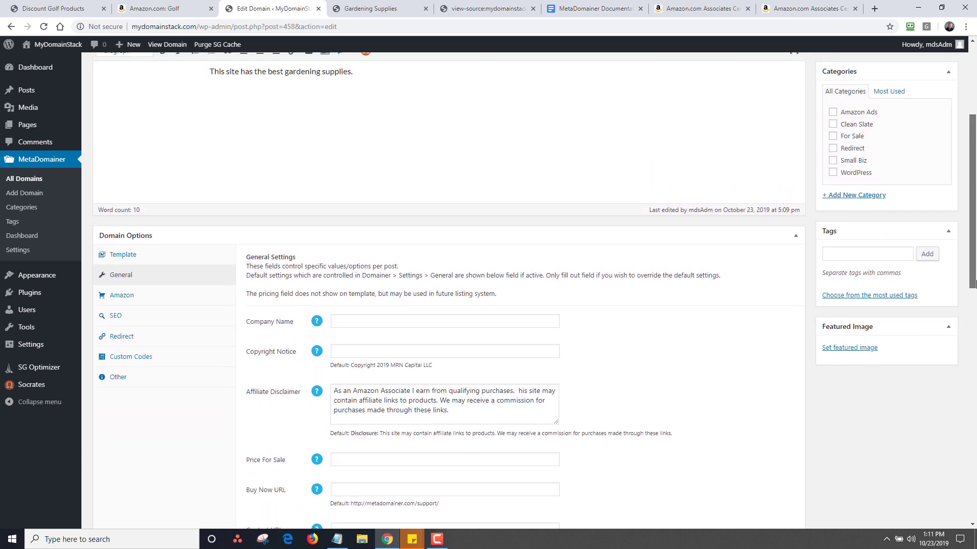
click(133, 296)
drag(973, 181, 973, 249)
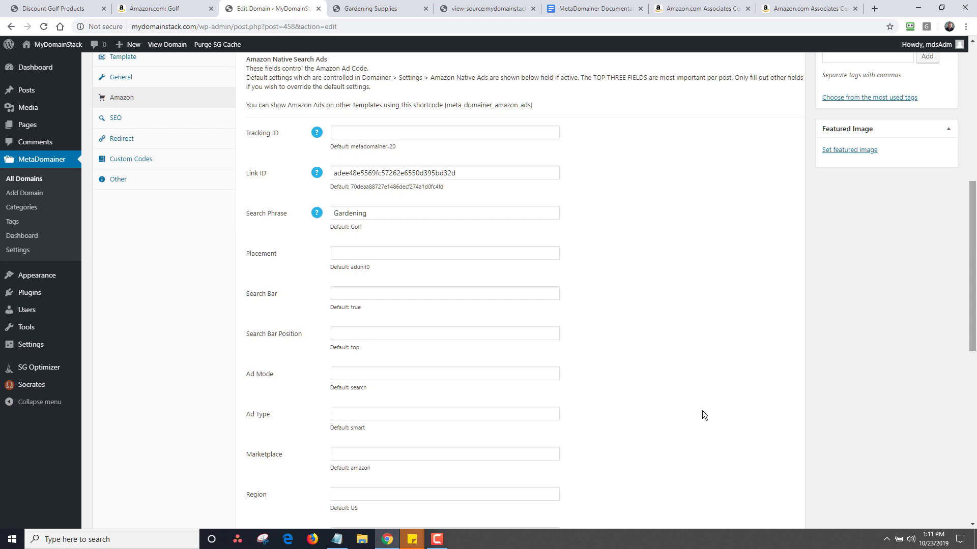
- Switch to Notepad and copy the ad title text "Shop Related Products" from the Amazon ad script
click(337, 539)
drag(541, 155, 682, 141)
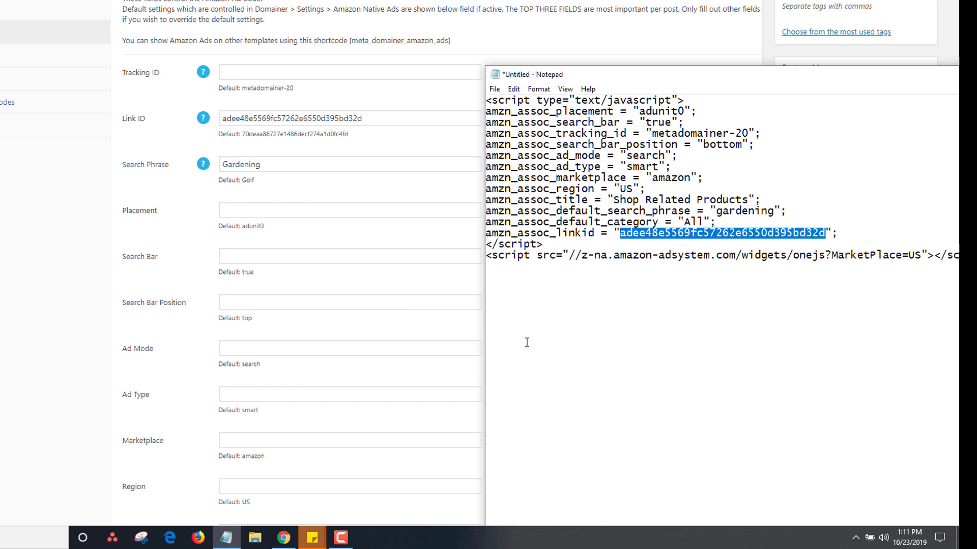
click(603, 146)
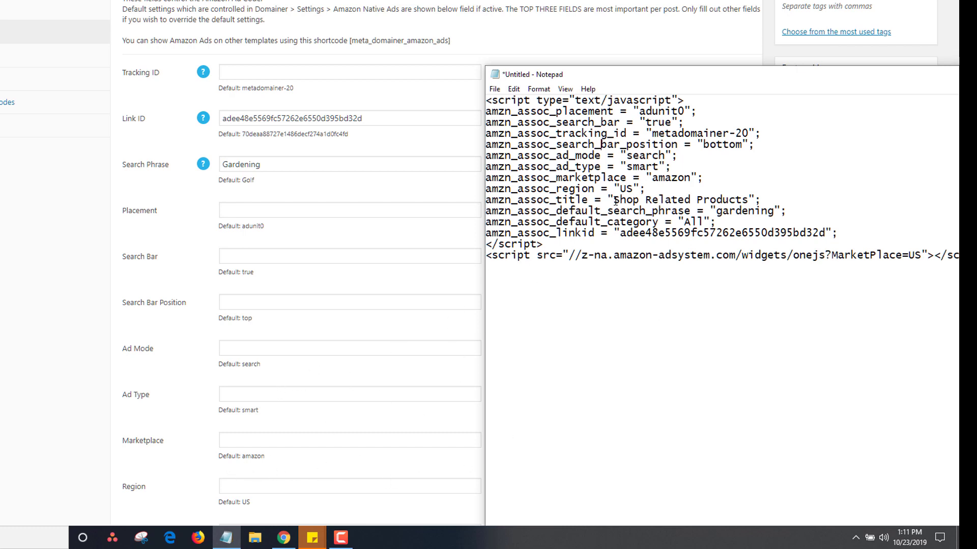
drag(616, 201, 748, 198)
key(ctrl+c)
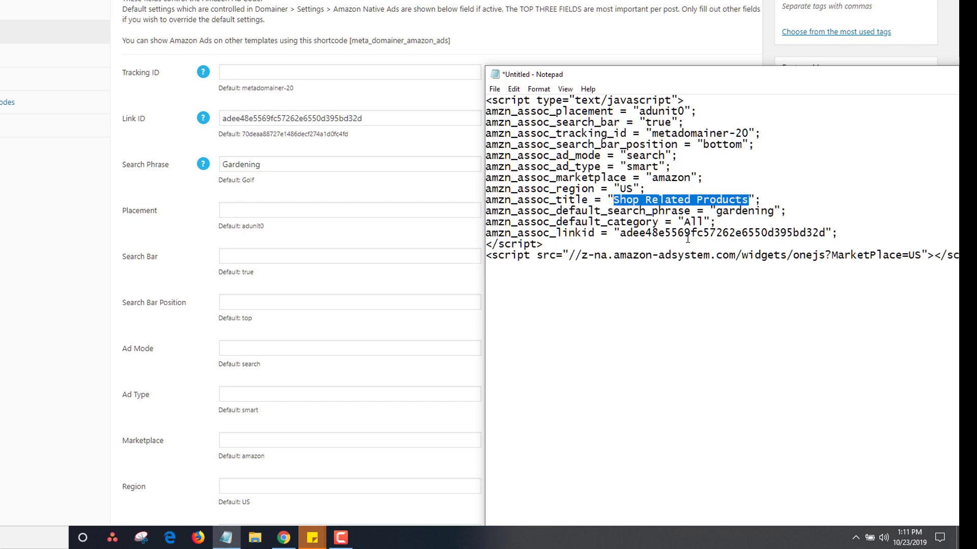
- Back in the domain's Amazon settings, paste the copied title and edit it to "Shop Related Gardening Supplies"
click(111, 356)
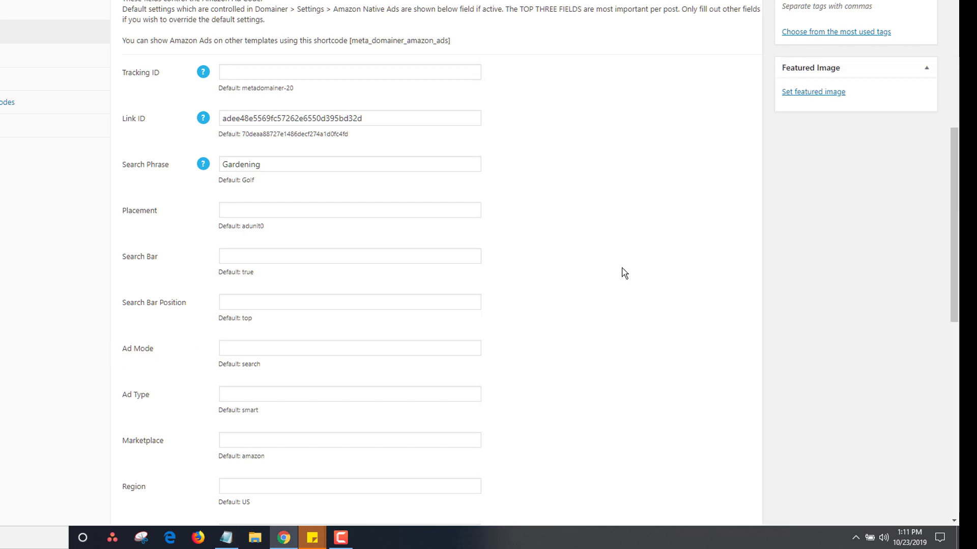
scroll(946, 218, down, 5)
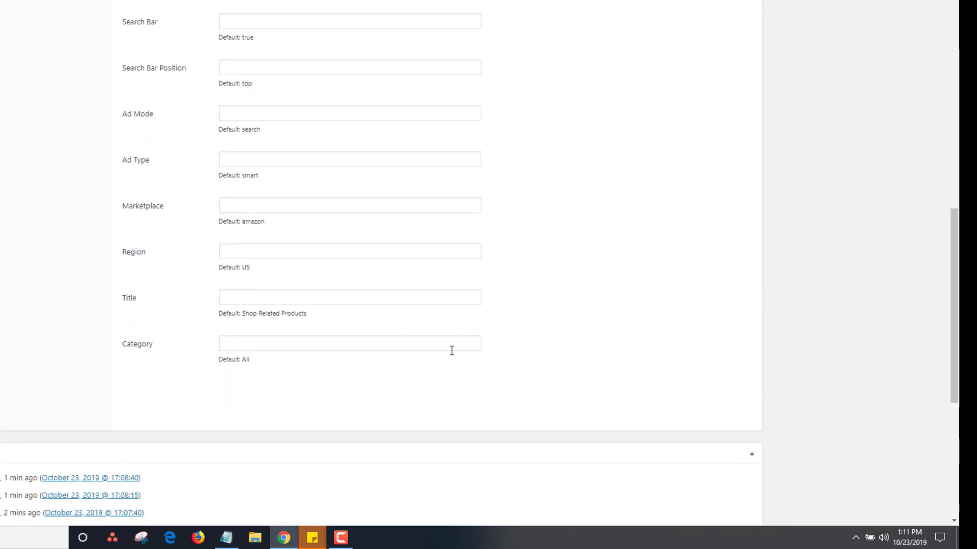
click(264, 300)
key(ctrl+v)
drag(273, 298, 421, 290)
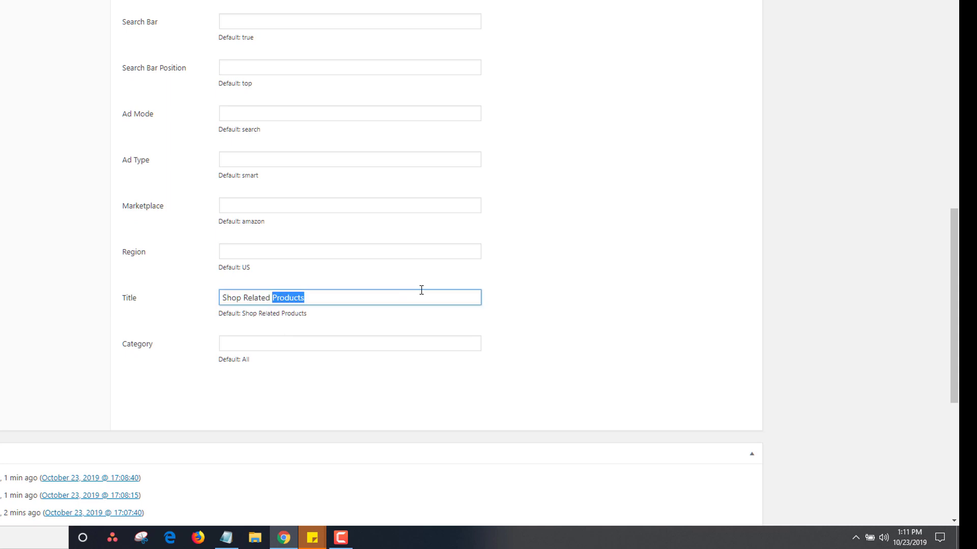
text(Gardening Supplie)
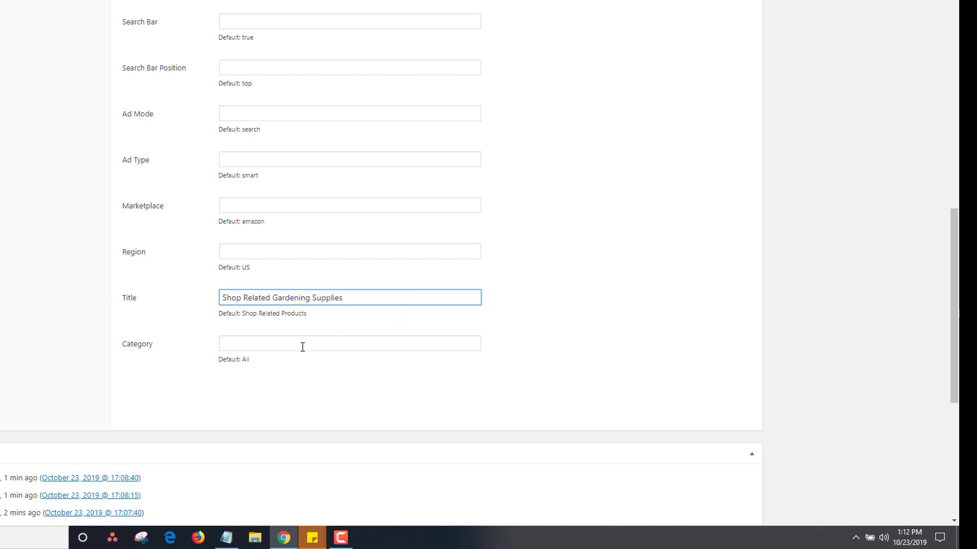
- Set the Amazon ad category to Books, update the domain and reload the live page
click(256, 349)
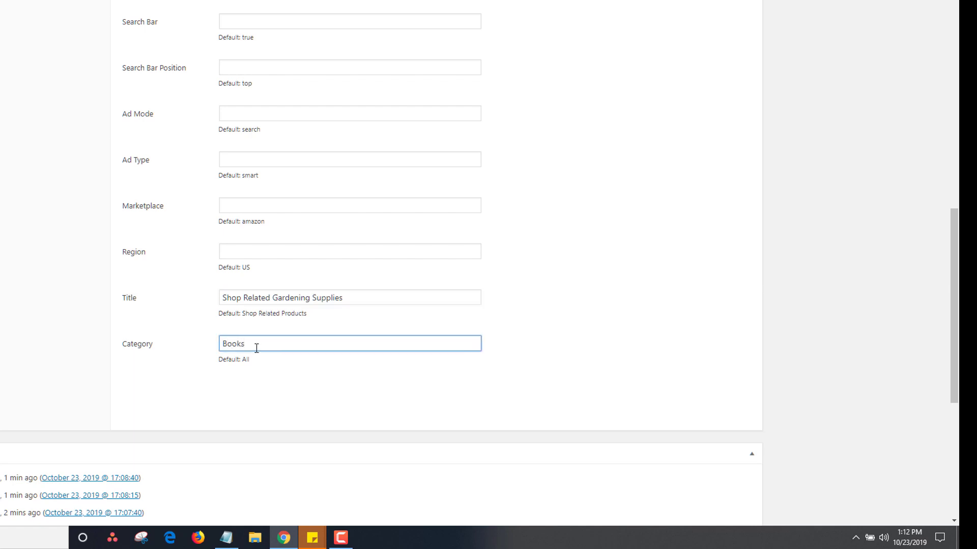
scroll(256, 349, up, 10)
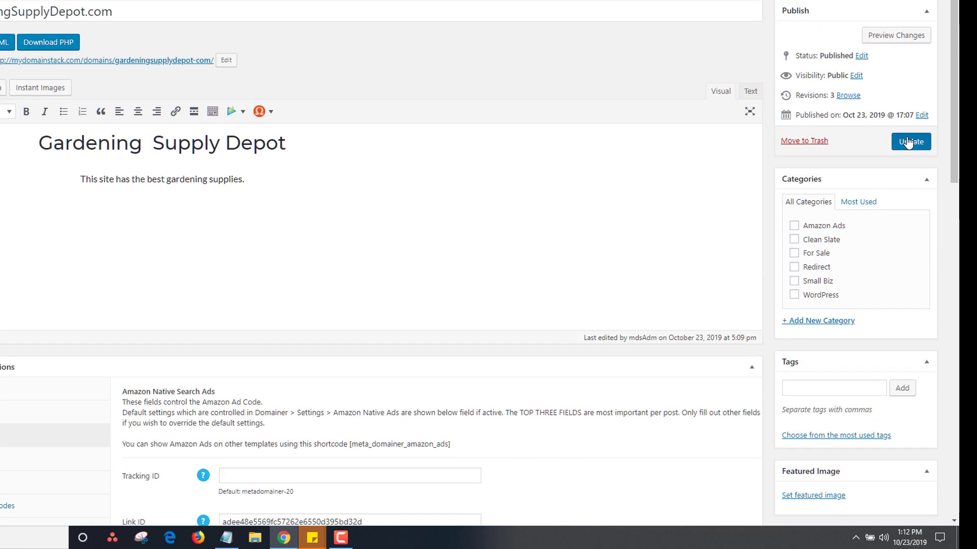
click(909, 142)
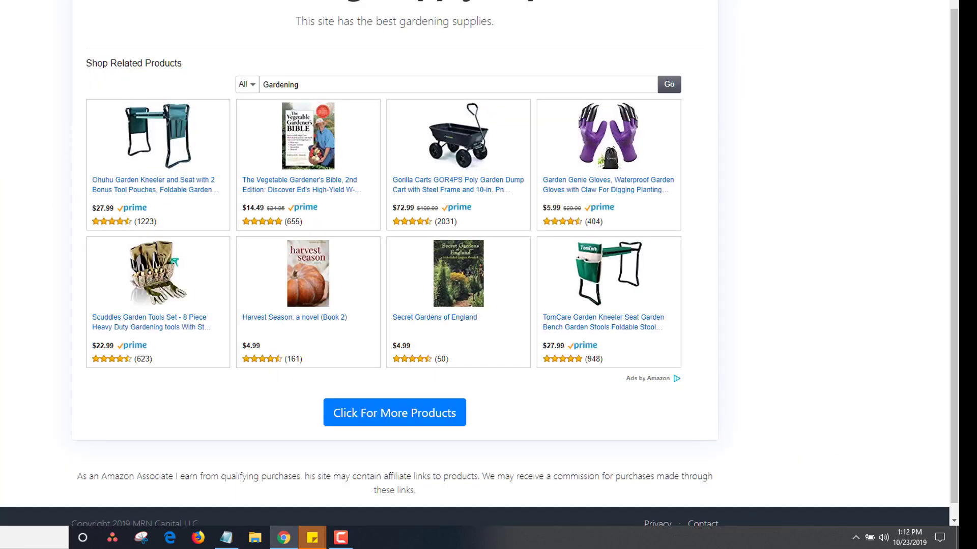
key(F5)
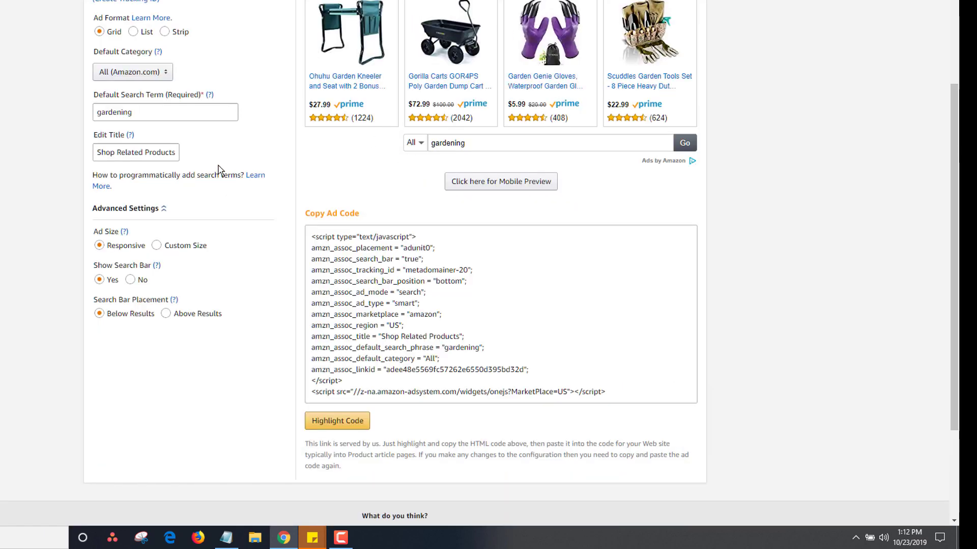
- In the Amazon Associates ad builder, set the default category to Patio, Lawn & Garden and check its category code in the script
drag(954, 219, 957, 148)
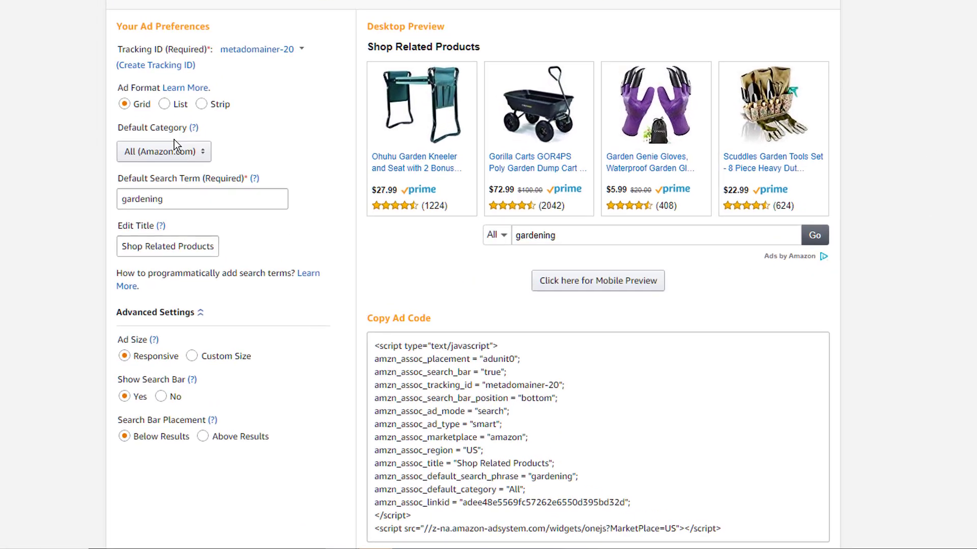
click(140, 188)
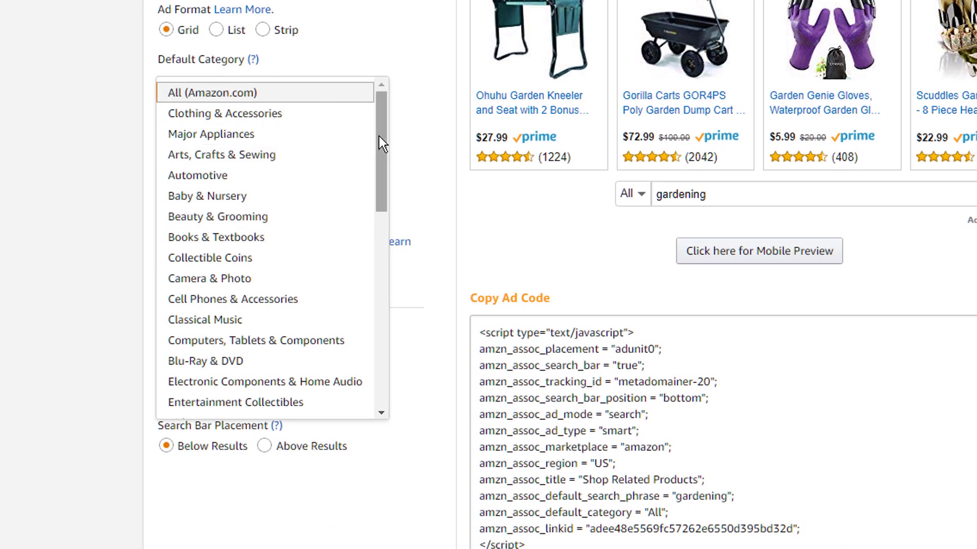
drag(379, 136, 360, 226)
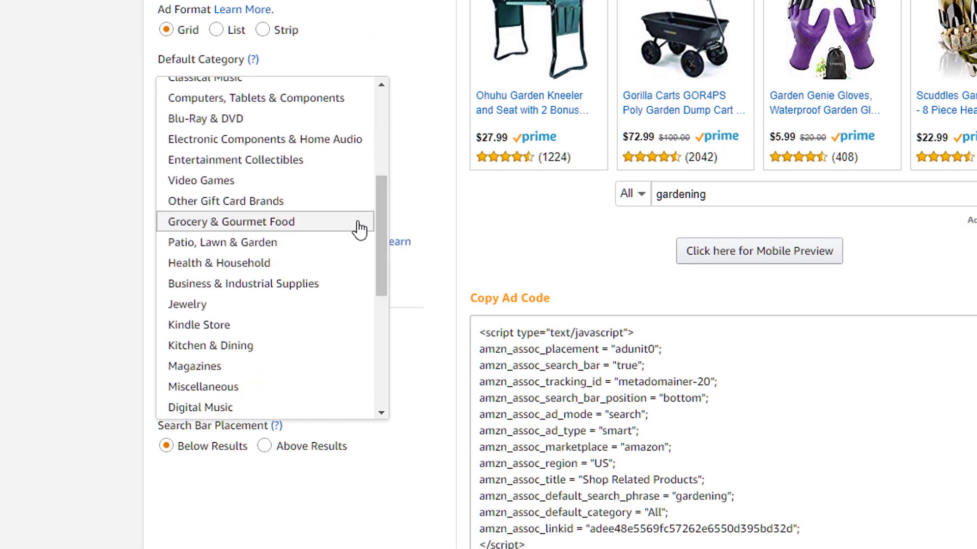
click(303, 249)
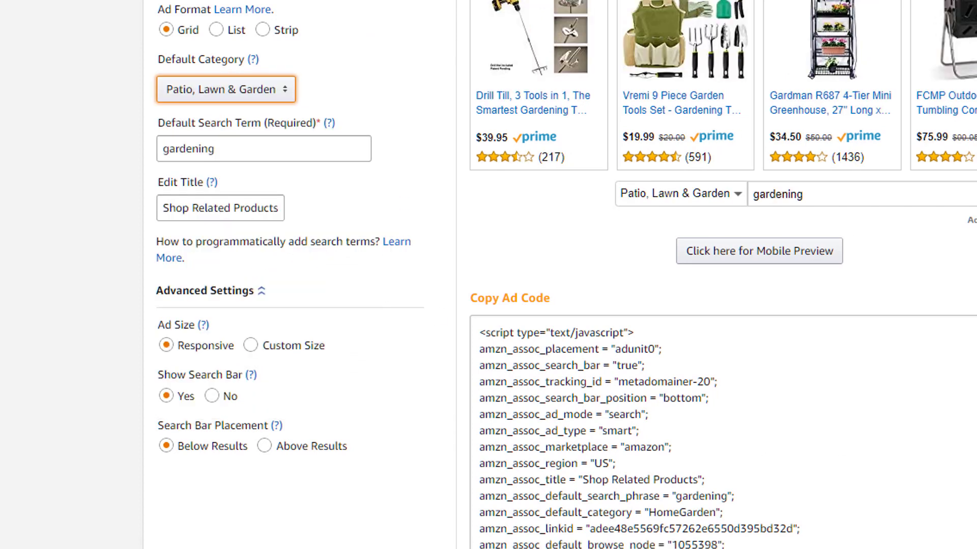
scroll(301, 251, down, 3)
scroll(911, 349, down, 2)
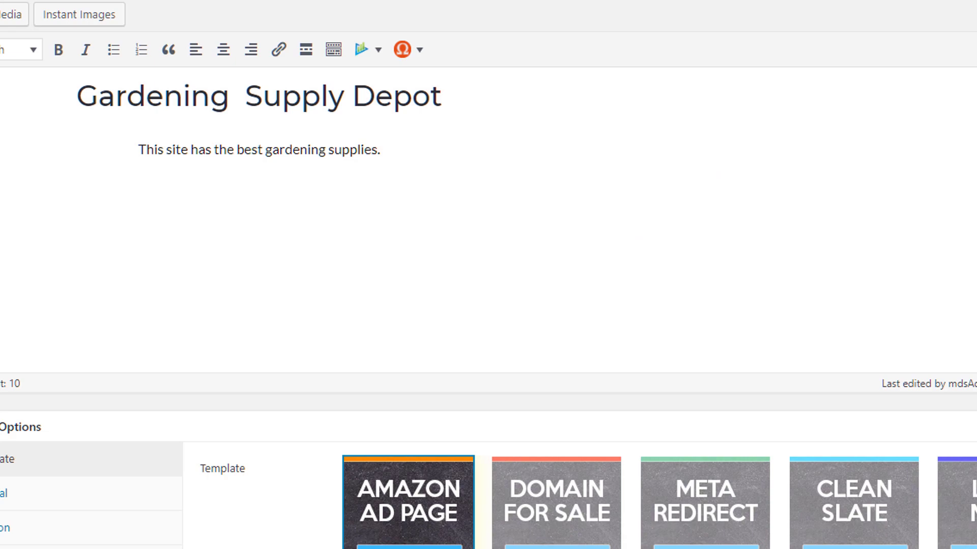
- In the domain's Amazon settings, set the ad category to HomeGarden and update the domain
scroll(489, 275, down, 15)
scroll(489, 275, up, 6)
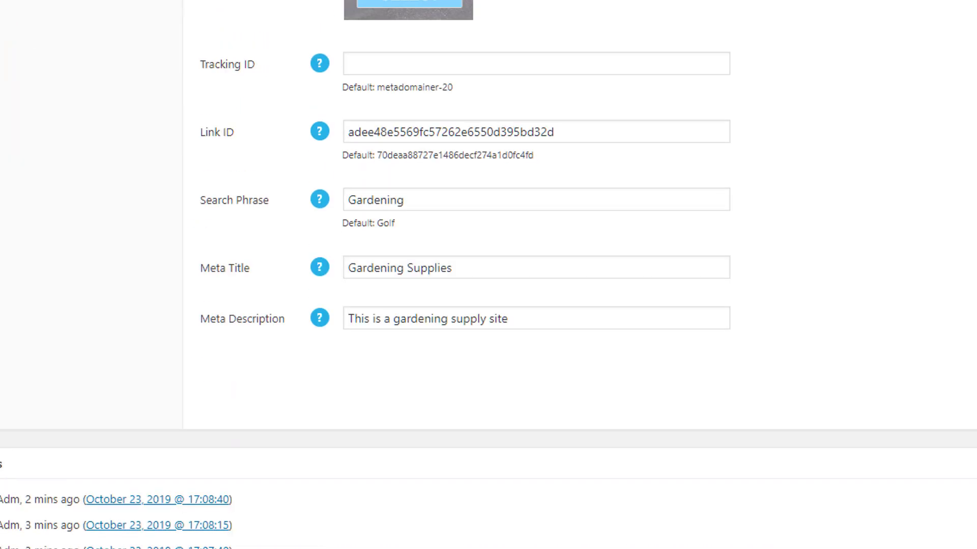
scroll(593, 28, down, 15)
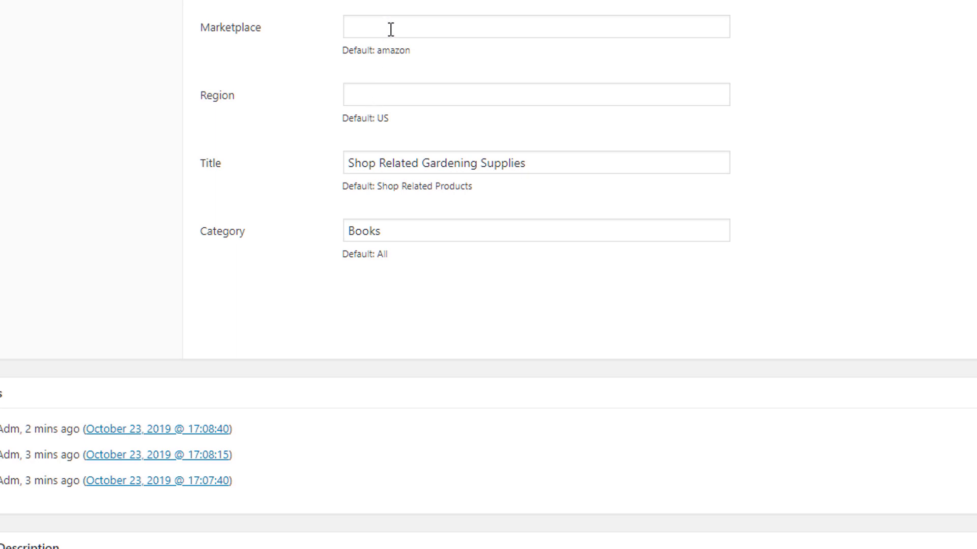
click(268, 236)
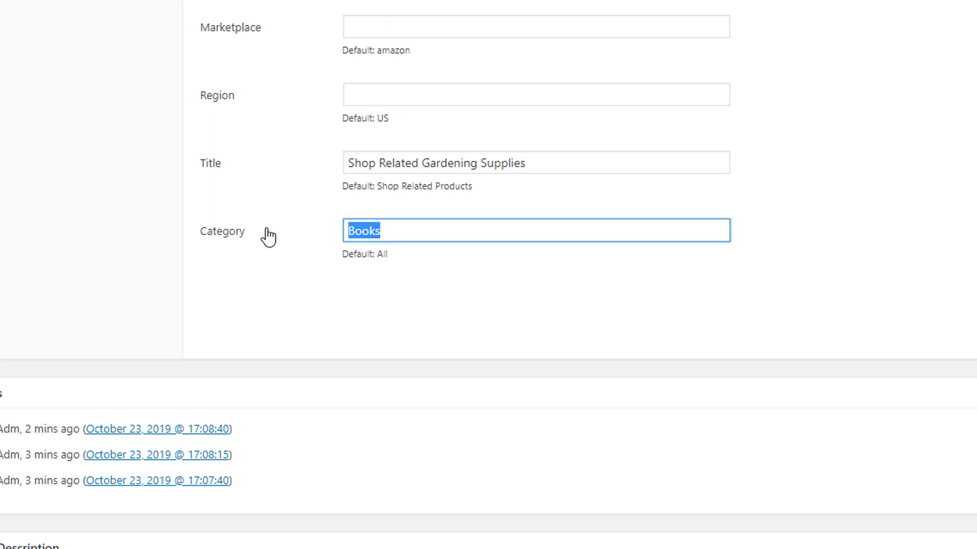
text(HomeGard)
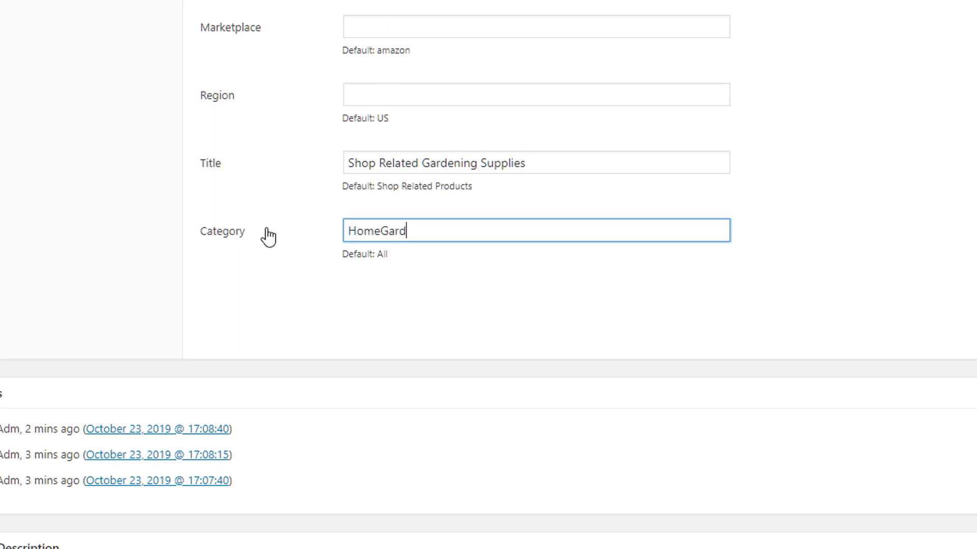
text(en)
scroll(268, 236, up, 8)
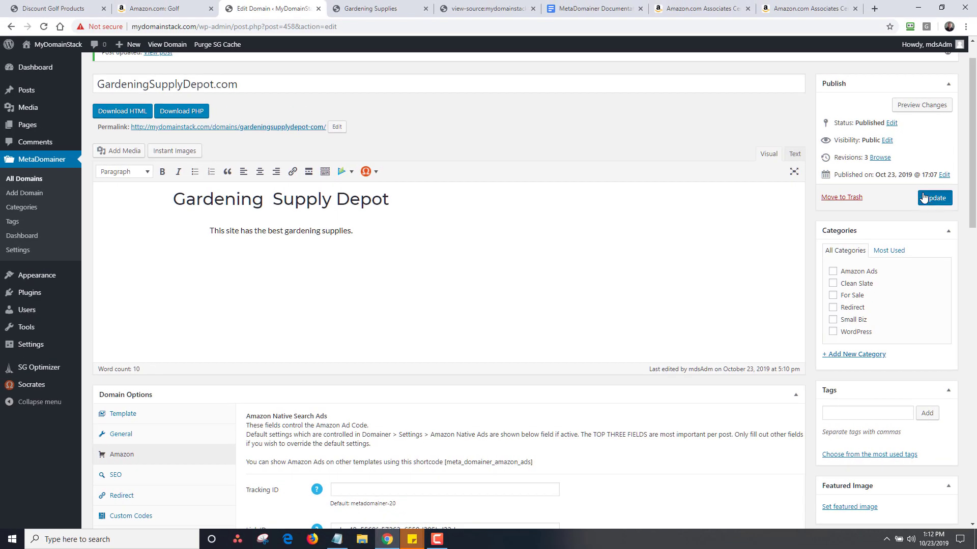
click(965, 188)
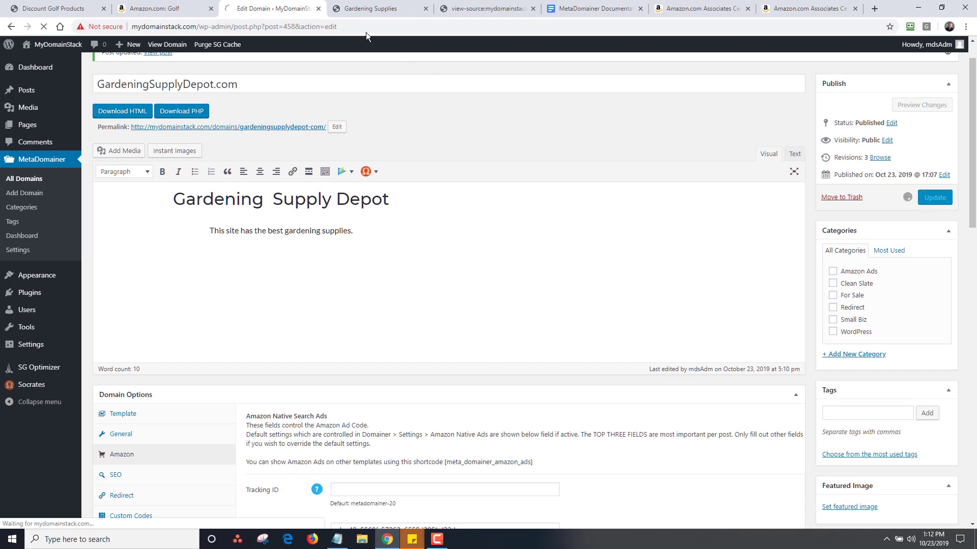
- Reload the live gardening page and check the ad title, category and products
click(370, 9)
click(44, 26)
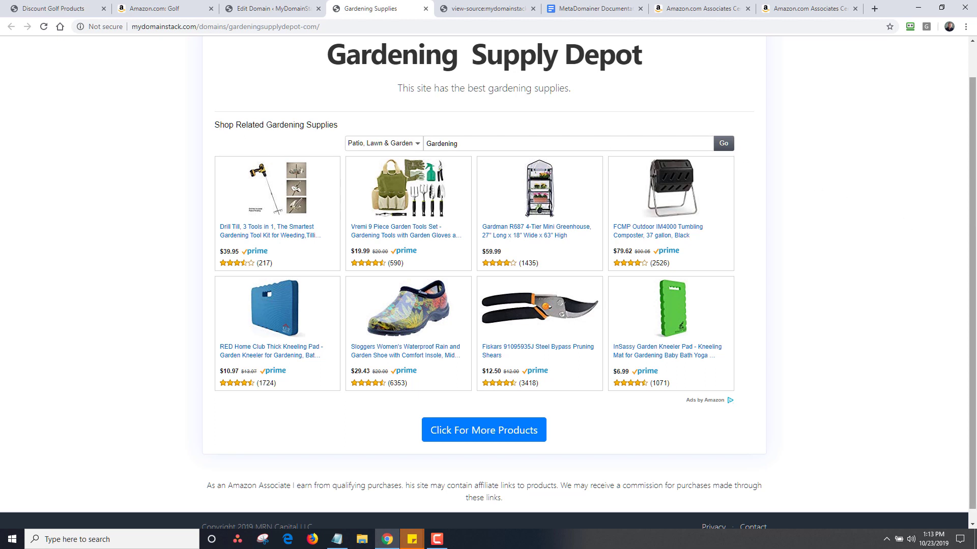
scroll(972, 275, down, 1)
scroll(973, 275, up, 1)
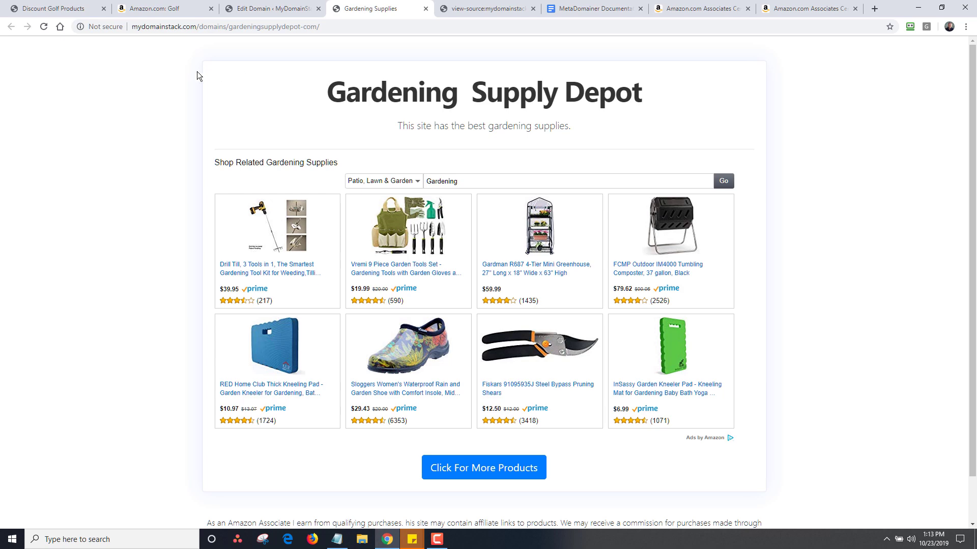
- Inspect the live page with DevTools and set the body background color to green #90ceae
right_click(164, 75)
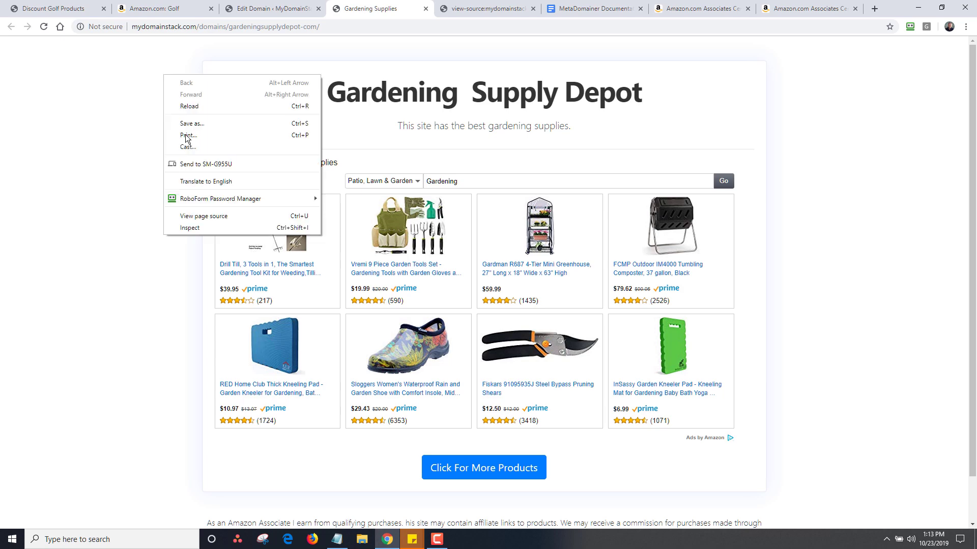
click(210, 228)
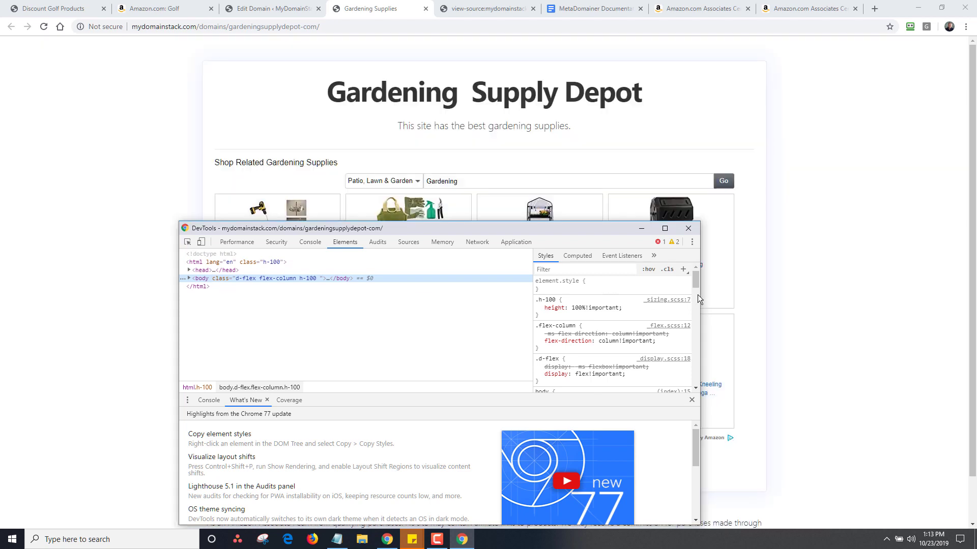
scroll(697, 295, down, 1)
scroll(698, 288, down, 2)
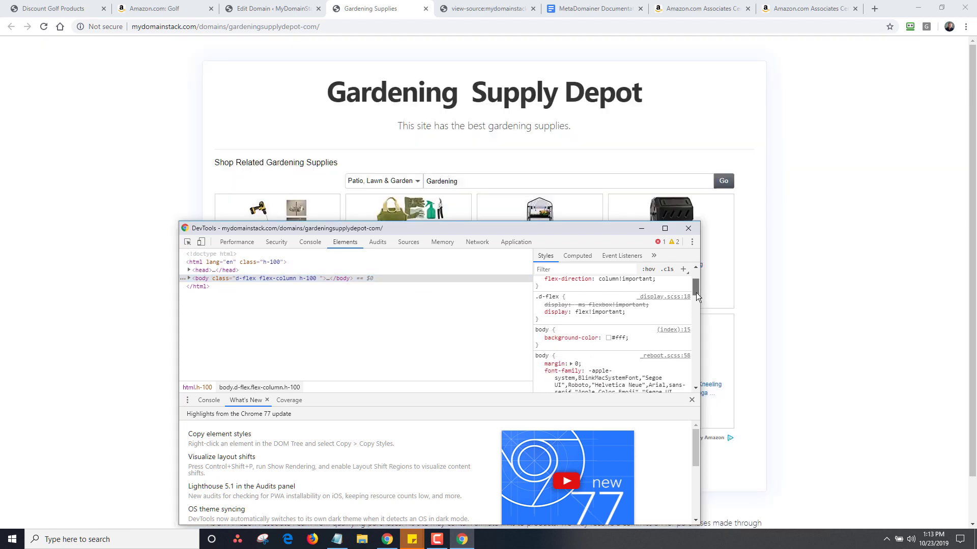
click(609, 338)
click(608, 357)
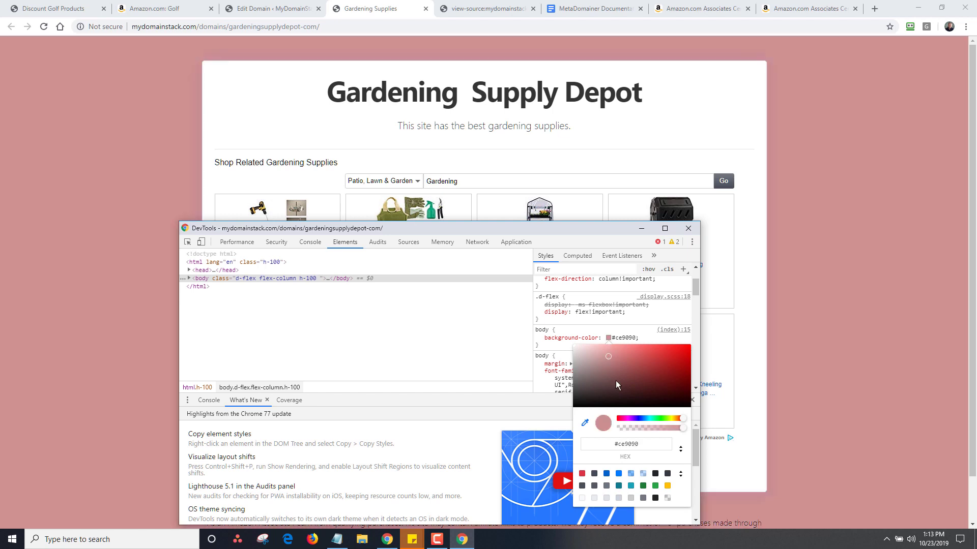
click(655, 418)
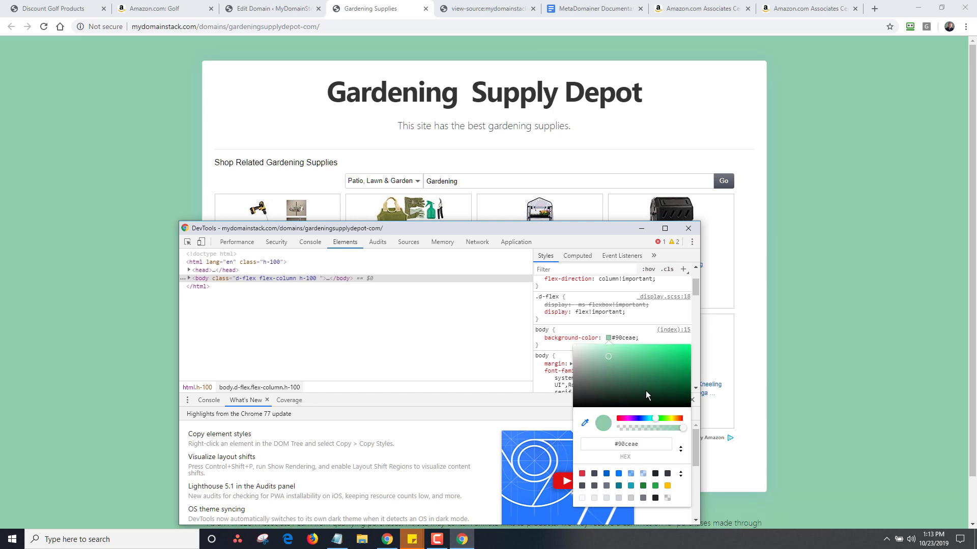
- Copy the body rule with background-color #90ceae from the DevTools styles
click(646, 444)
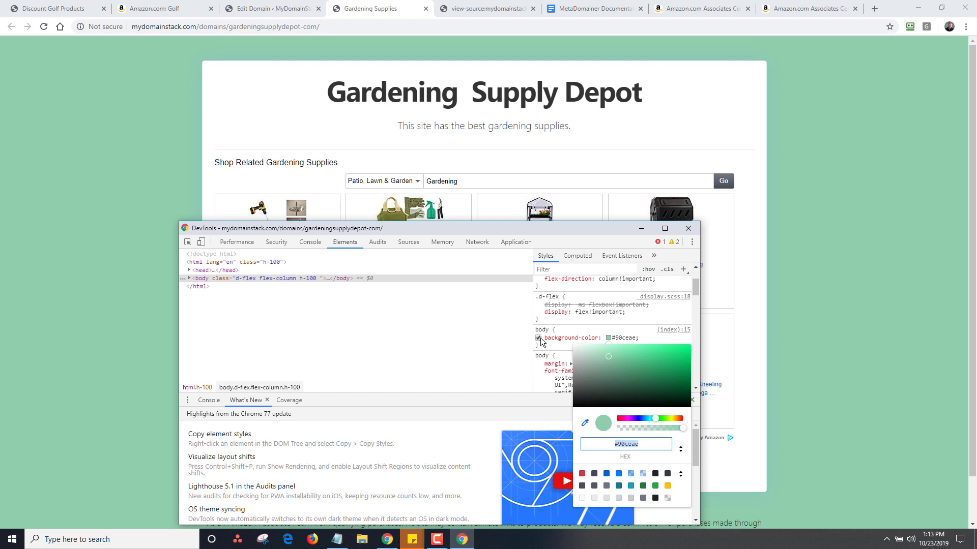
click(554, 349)
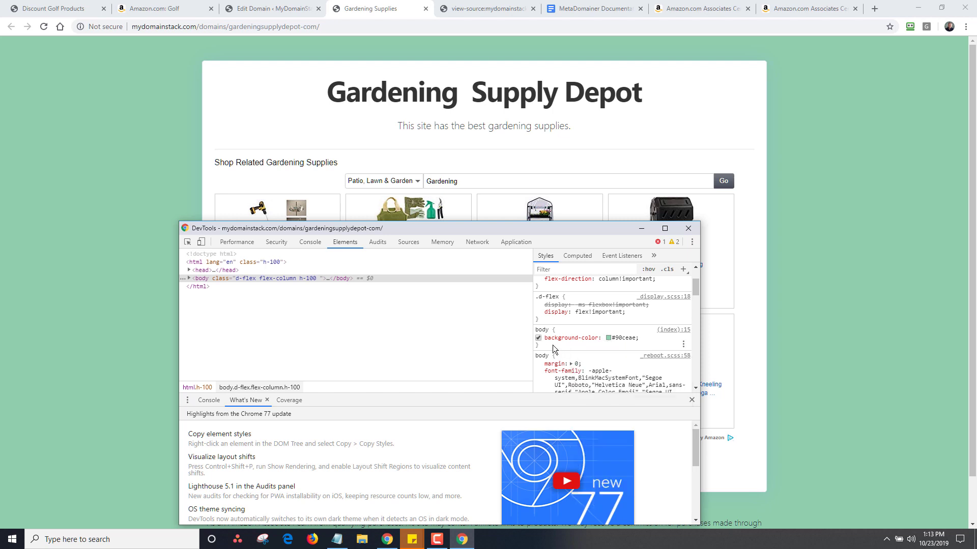
drag(544, 350, 537, 332)
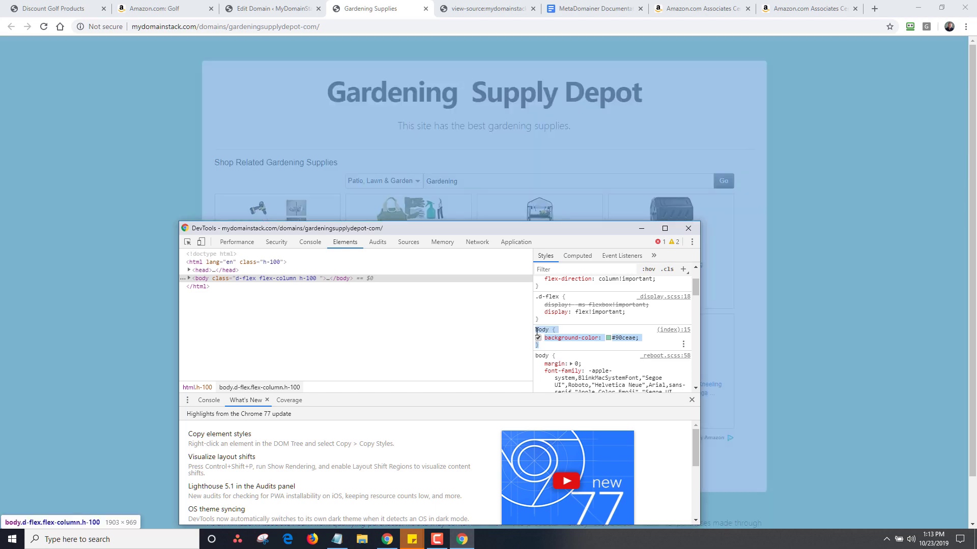
right_click(571, 331)
click(595, 339)
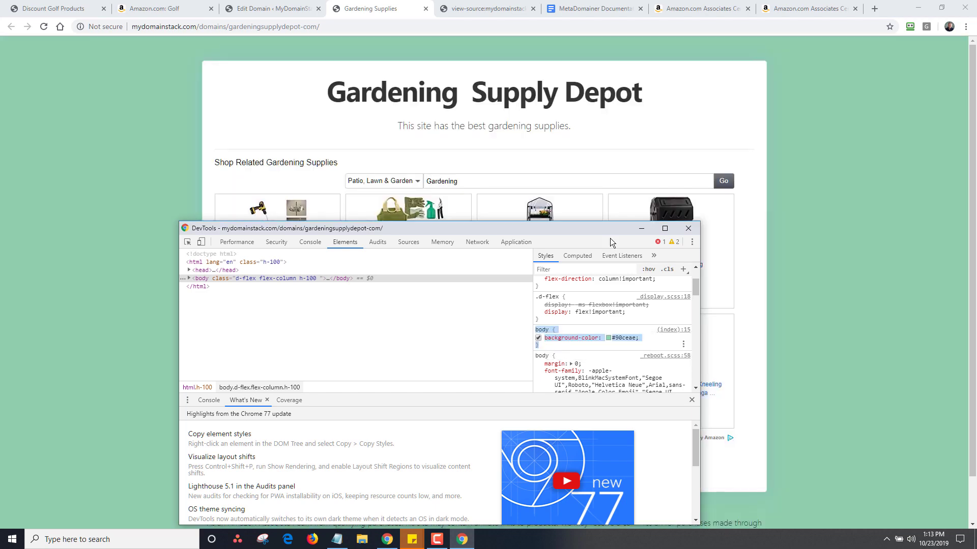
- Paste the body background-color #90ceae rule into the domain's Custom CSS in its Custom Codes options and update the domain
click(294, 11)
drag(972, 153, 972, 297)
click(188, 235)
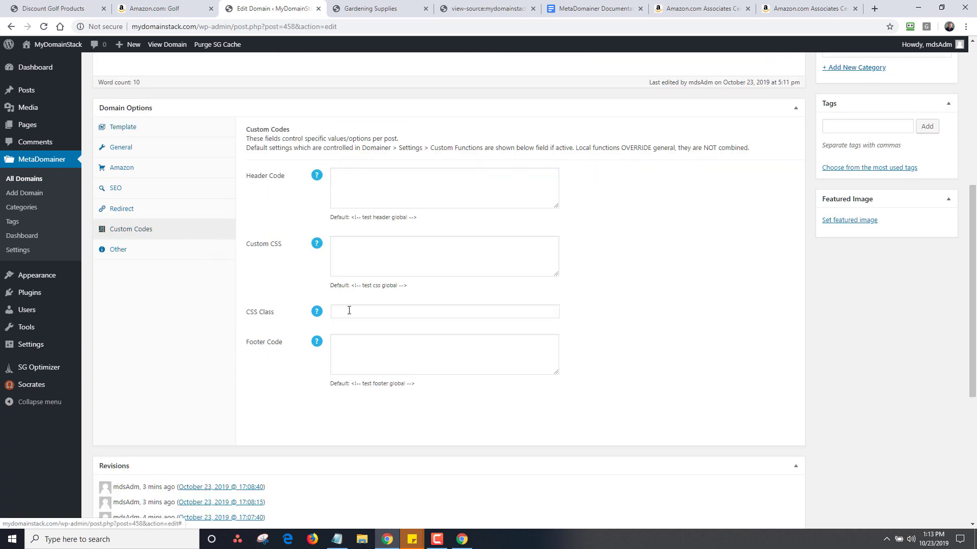
click(362, 251)
key(ctrl+v)
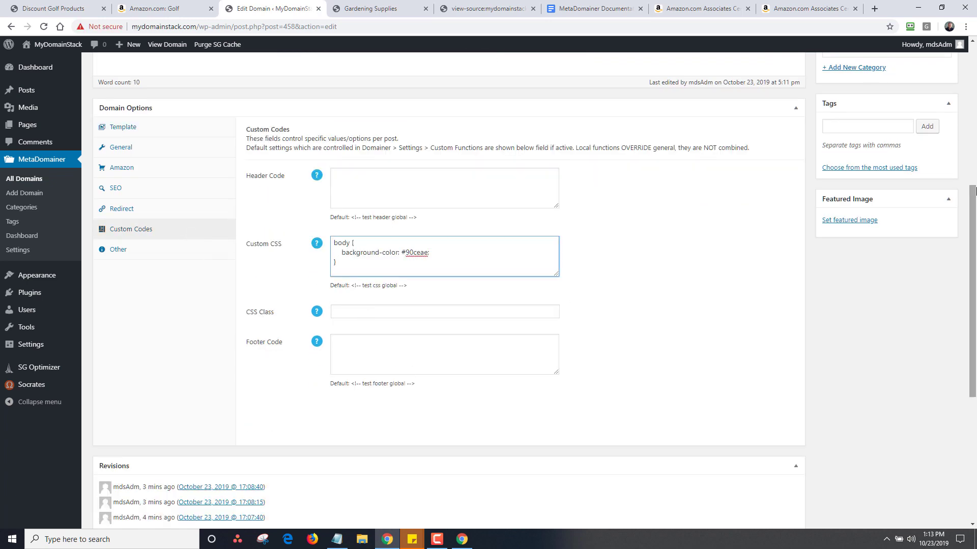
scroll(944, 152, up, 5)
click(935, 176)
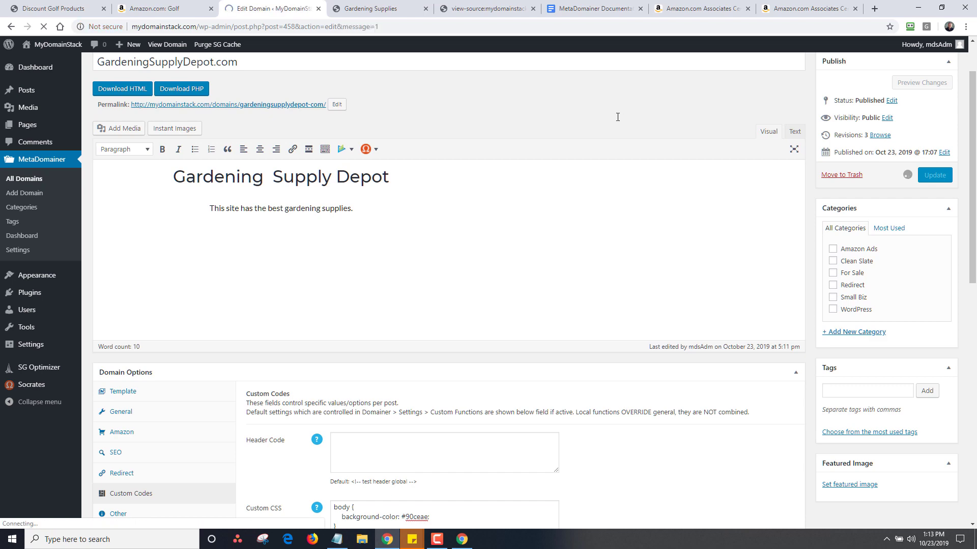
- Reload the live gardening page and check its background down to the footer
click(366, 11)
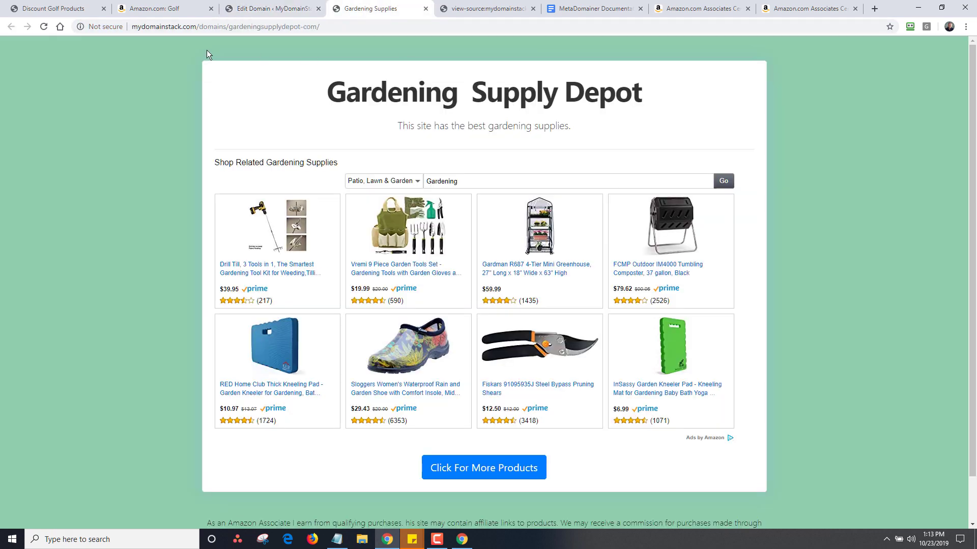
click(44, 27)
scroll(973, 174, down, 2)
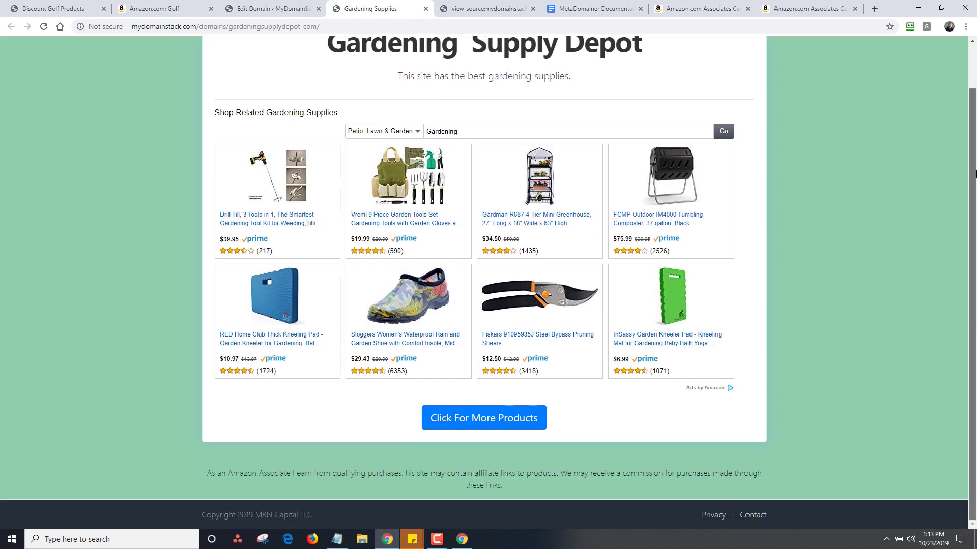
scroll(972, 174, up, 2)
- Review MetaDomainer's global Amazon Native Ads settings, from tracking ID to category, and return to the live gardening page
click(275, 9)
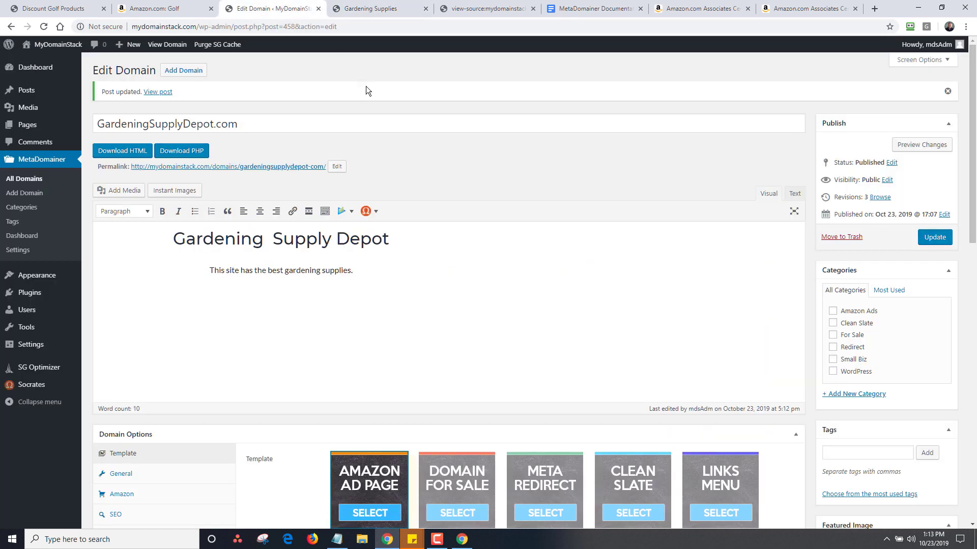
click(28, 250)
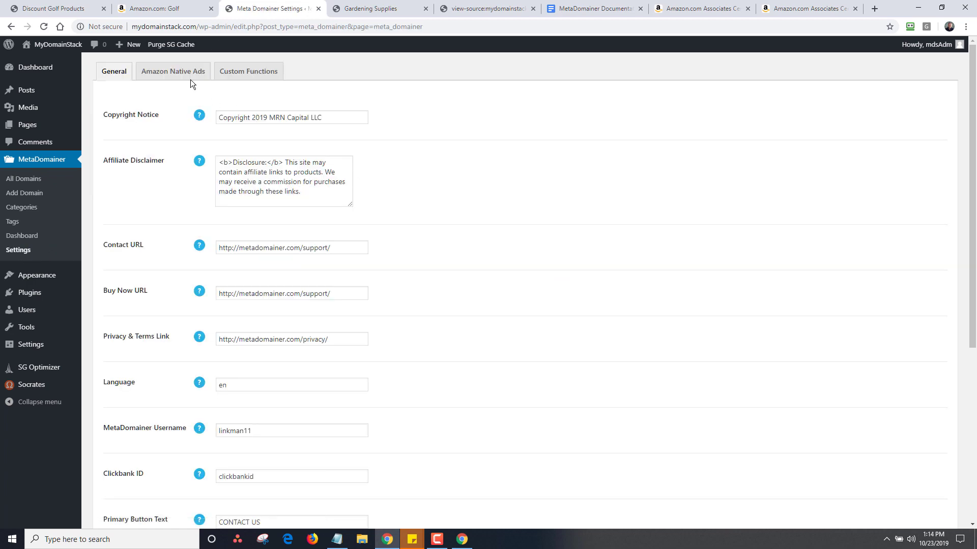
click(190, 79)
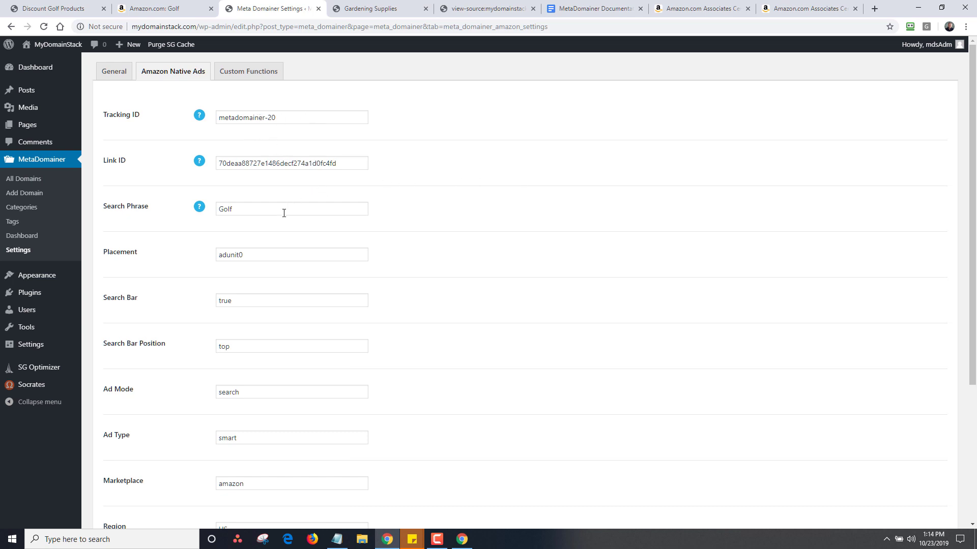
drag(974, 273, 974, 373)
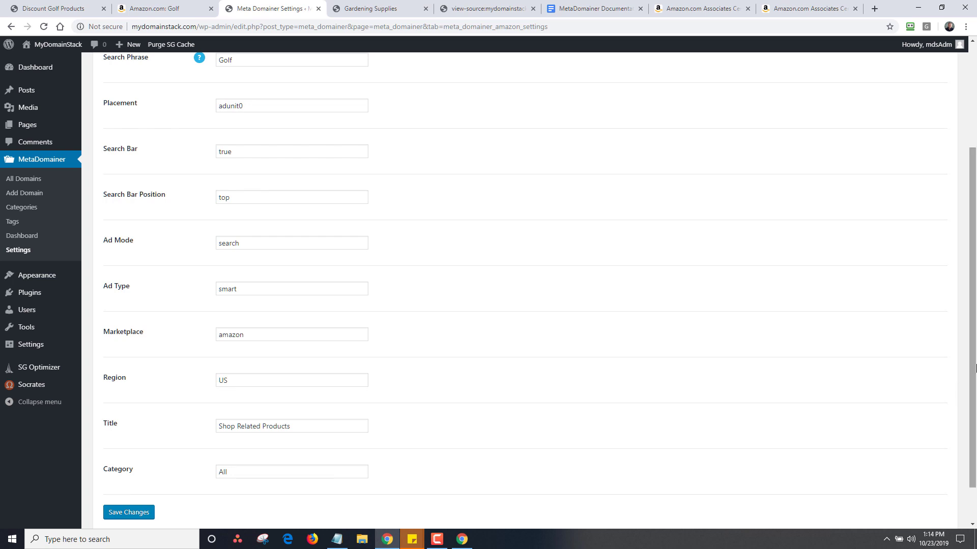
drag(975, 375, 974, 223)
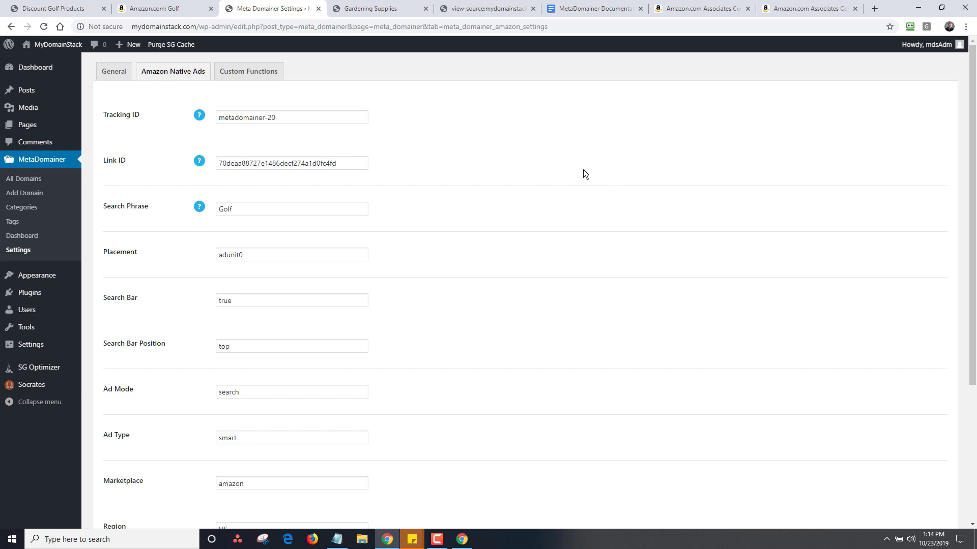
click(370, 9)
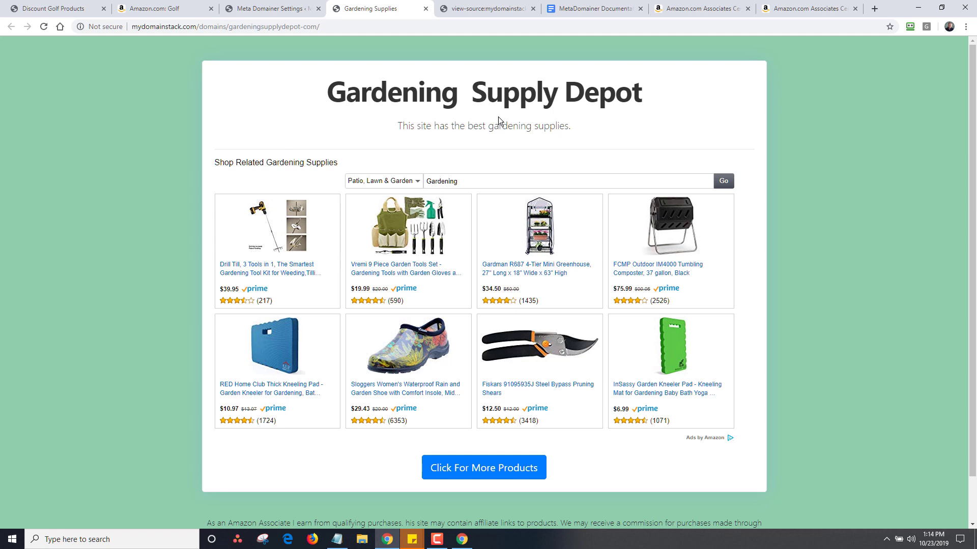
- Reopen GardeningSupplyDepot.com for editing and insert landscaping1.jpg from the media library after the intro sentence, at Medium 300 × 84 size
click(249, 9)
click(23, 179)
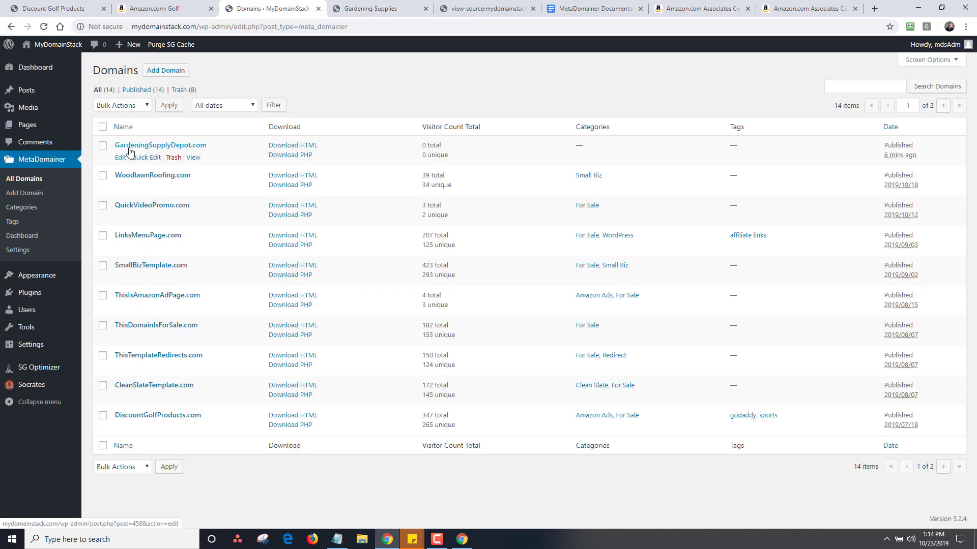
click(120, 158)
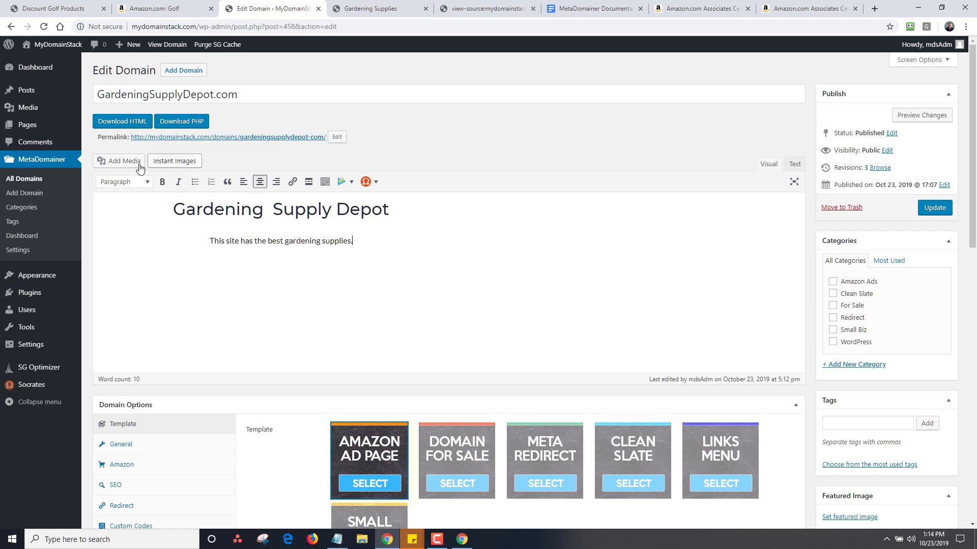
click(120, 161)
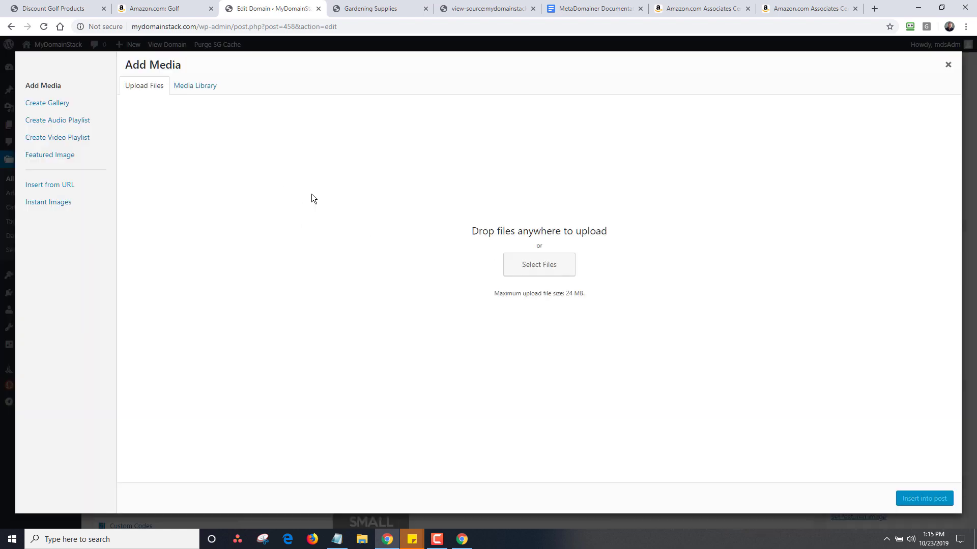
click(195, 86)
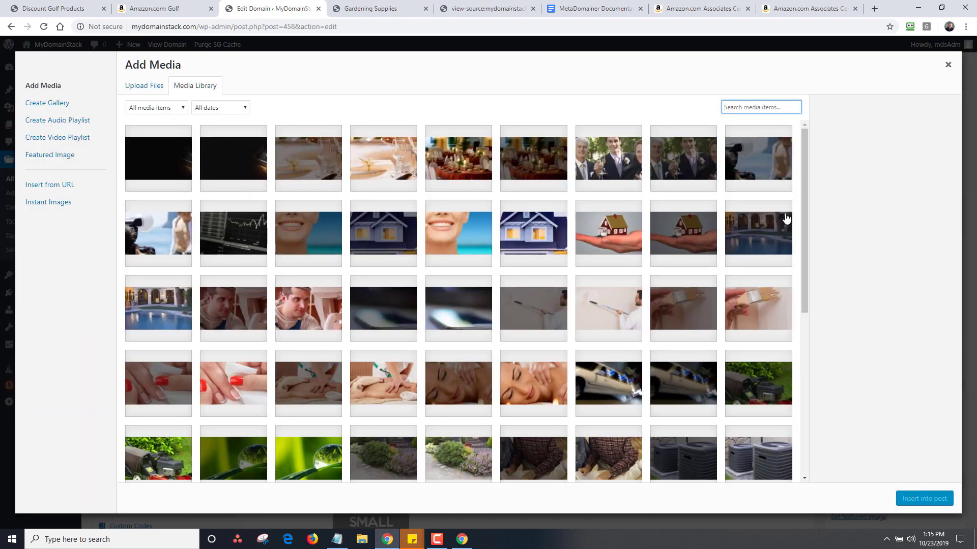
drag(803, 203, 812, 273)
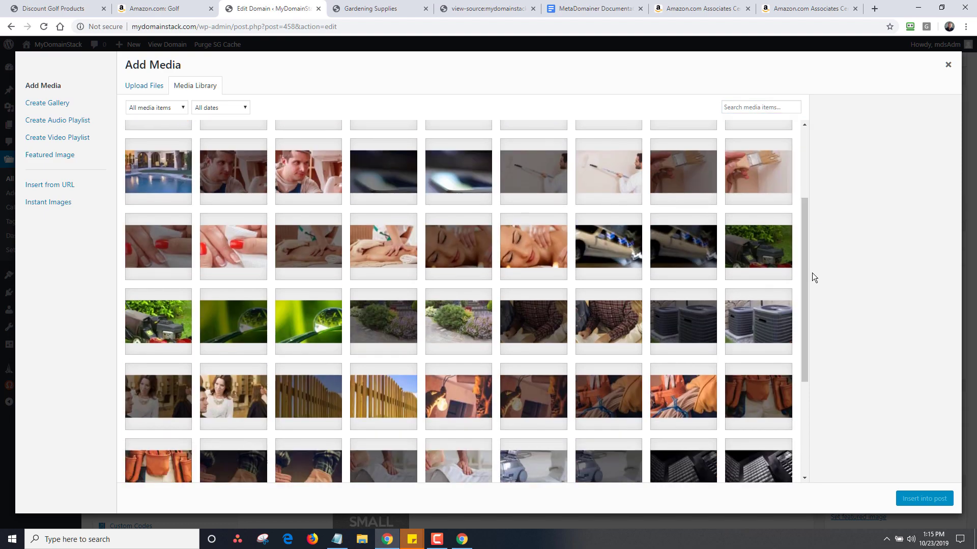
click(455, 328)
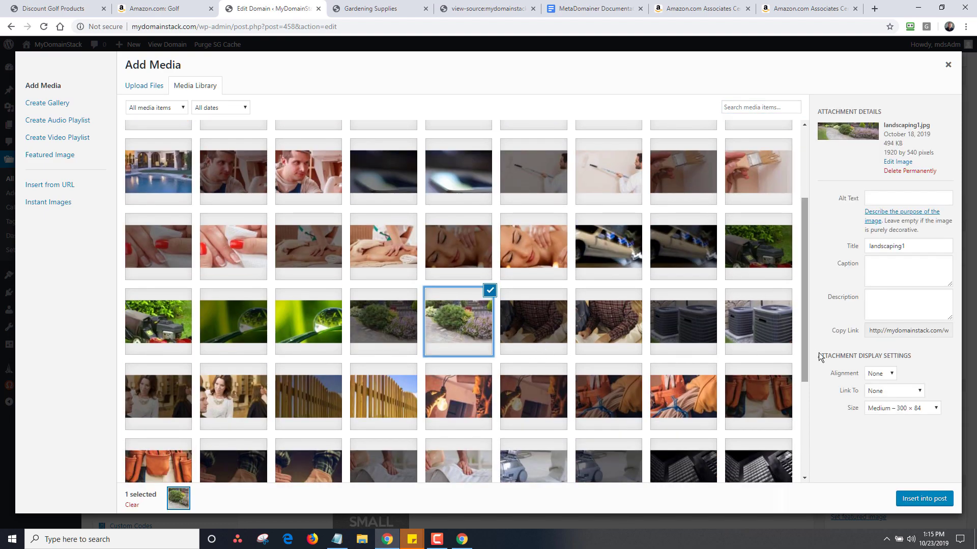
click(890, 376)
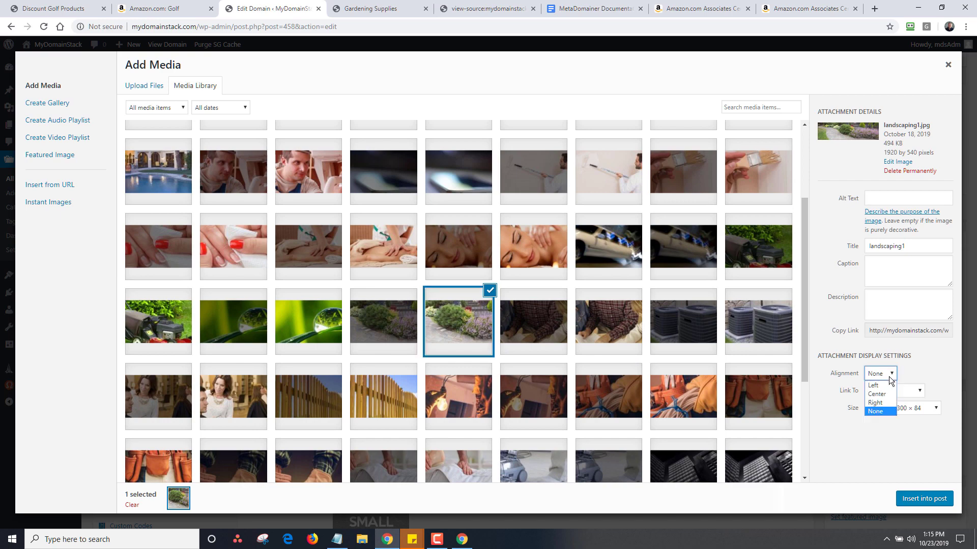
click(924, 499)
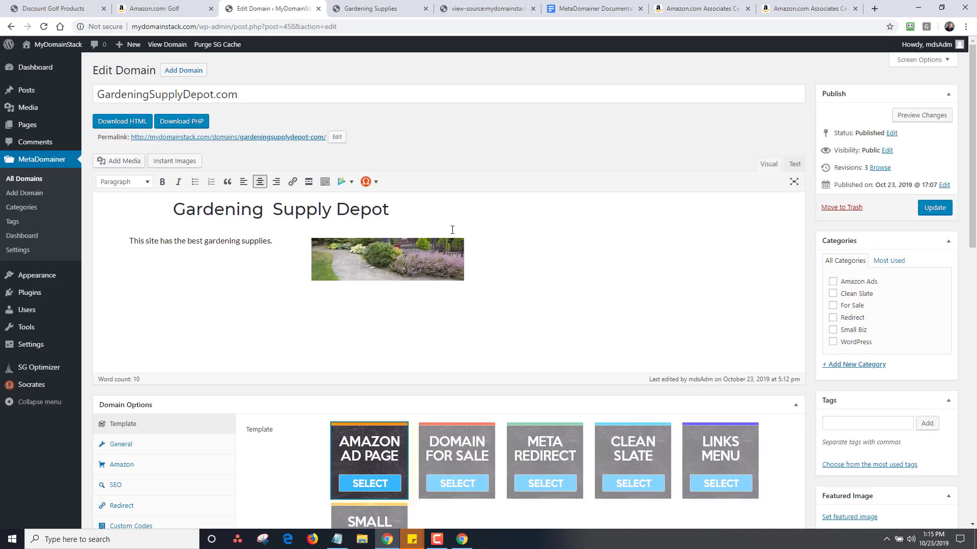
- Update the domain with the inserted landscaping image and reload the live gardening page
click(935, 208)
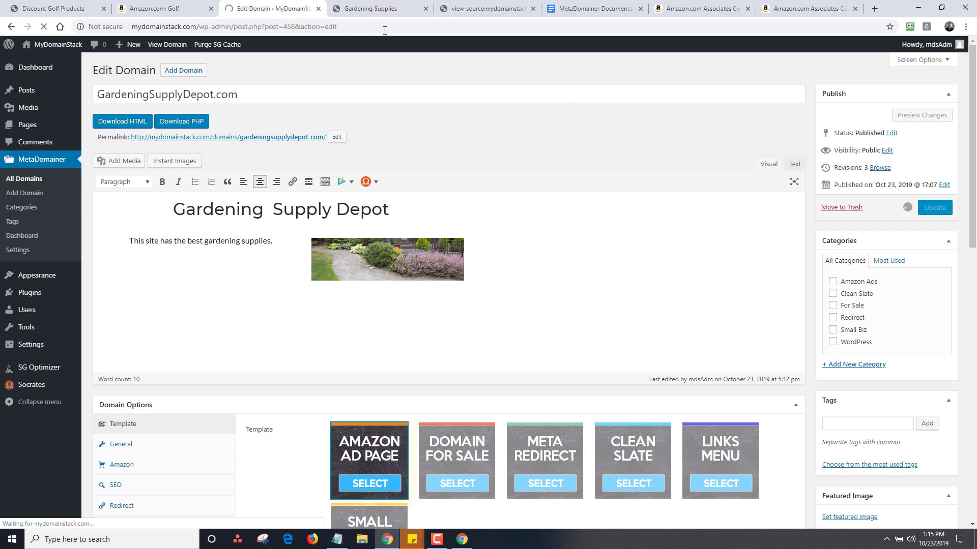
click(363, 15)
click(44, 26)
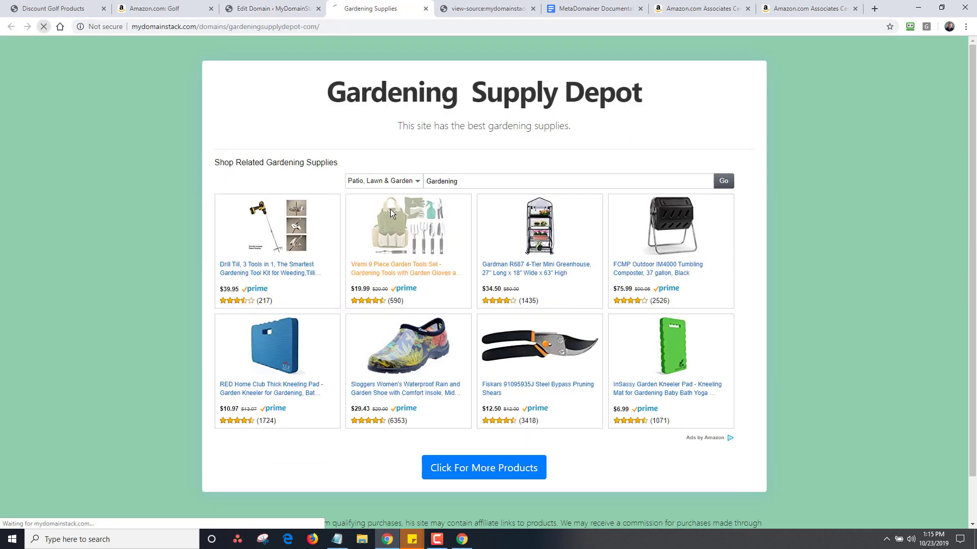